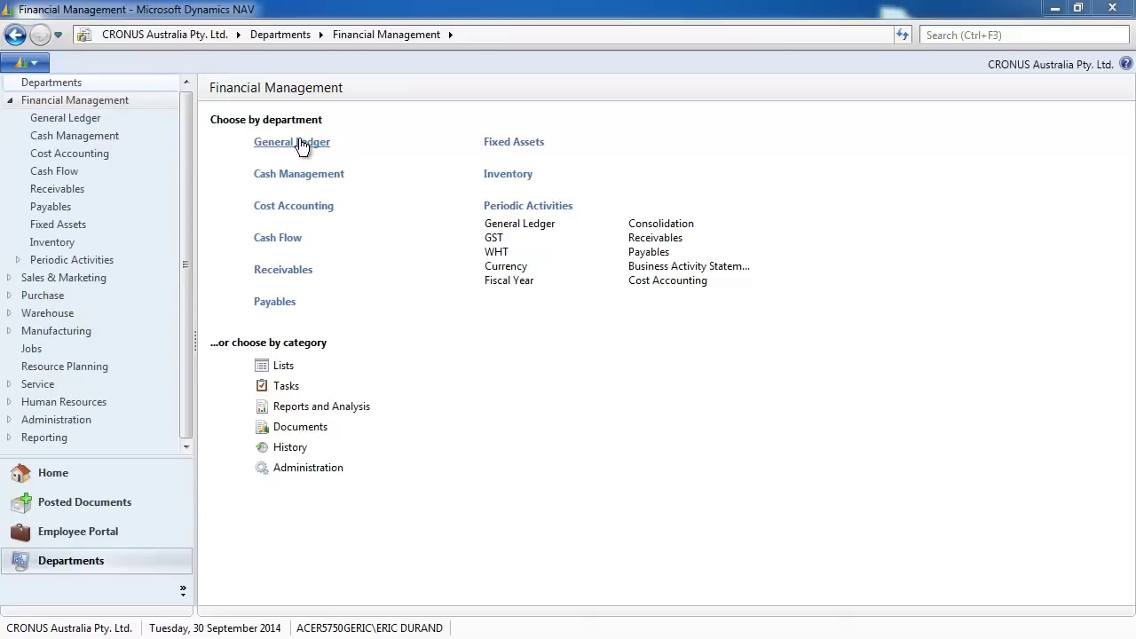
Open the Chart of Accounts and limit its totals to a 01/11/13..31/12/13 Date Filter
click(302, 145)
click(290, 145)
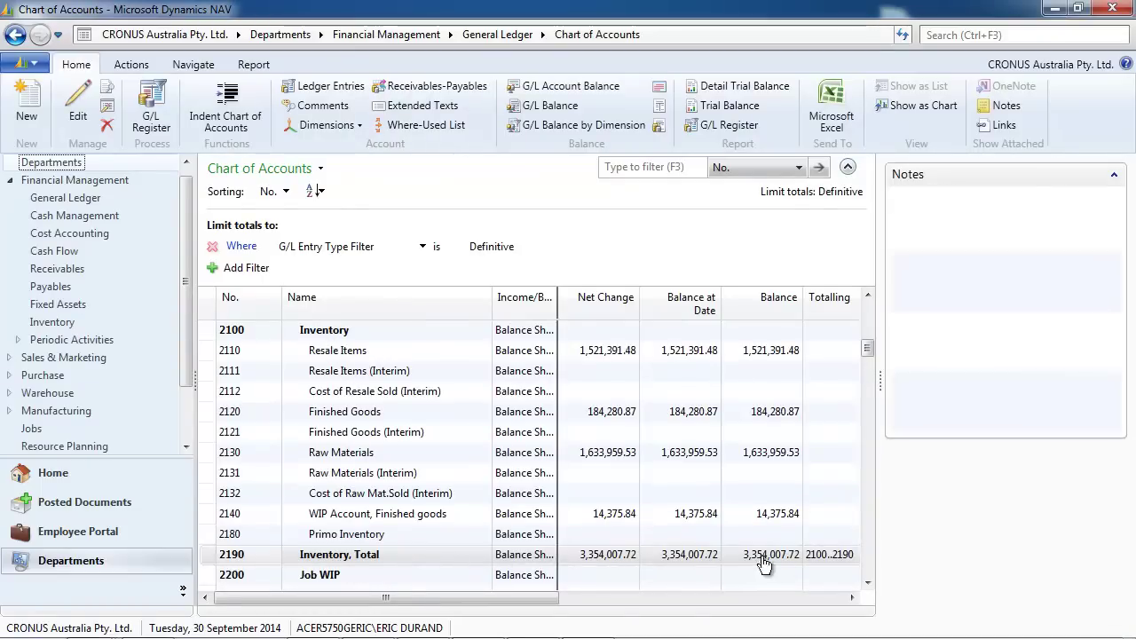
click(422, 247)
key(Escape)
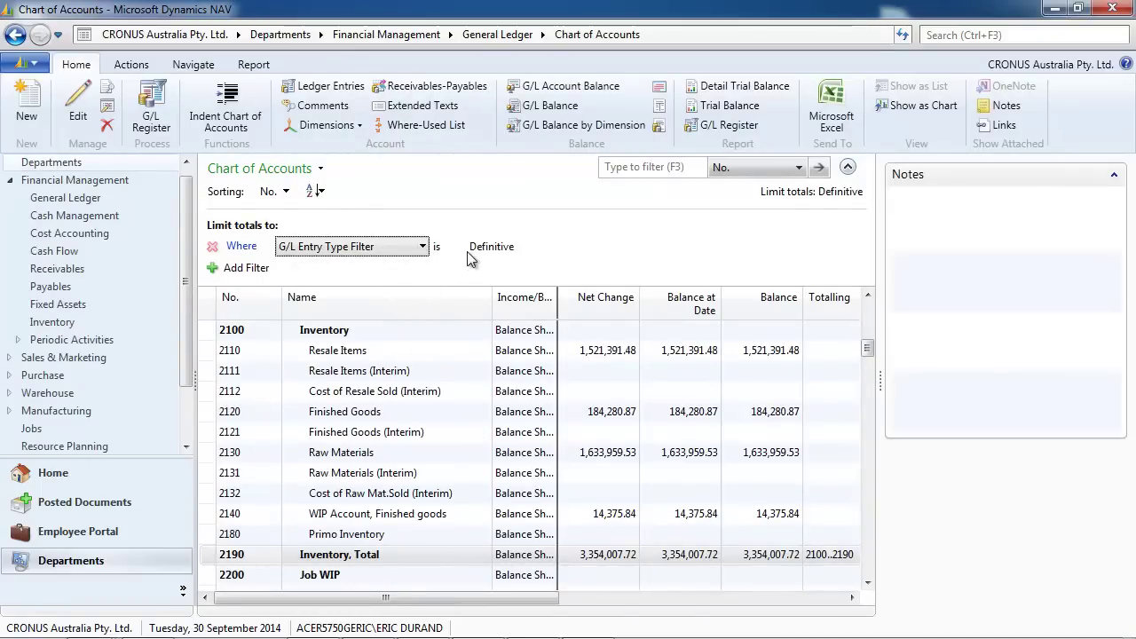
click(480, 247)
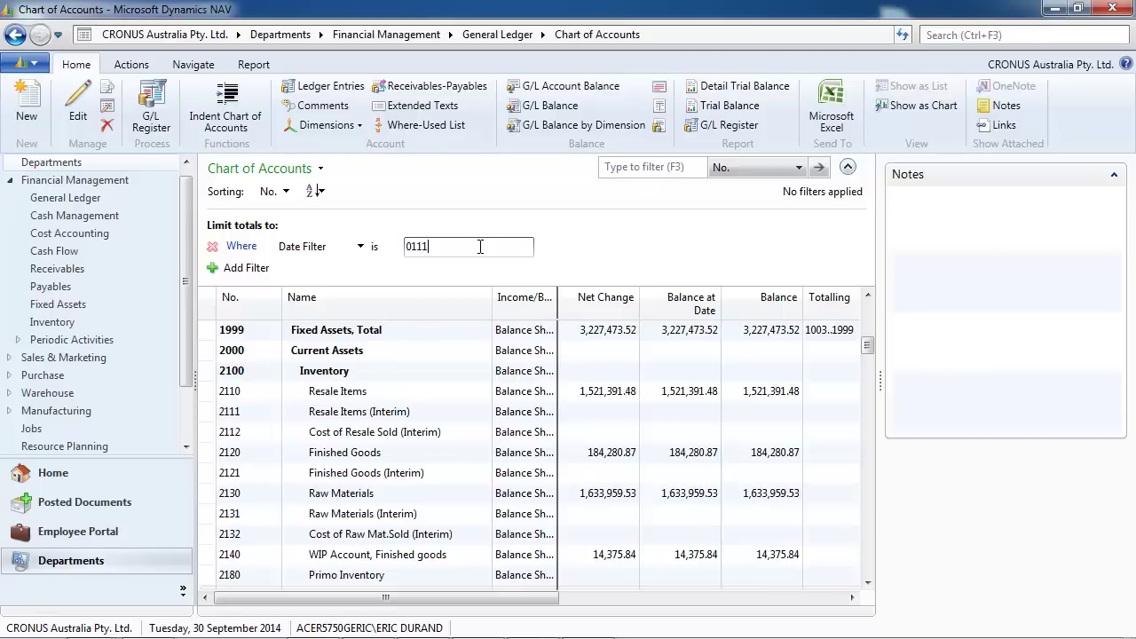
text(011113..311213)
key(Return)
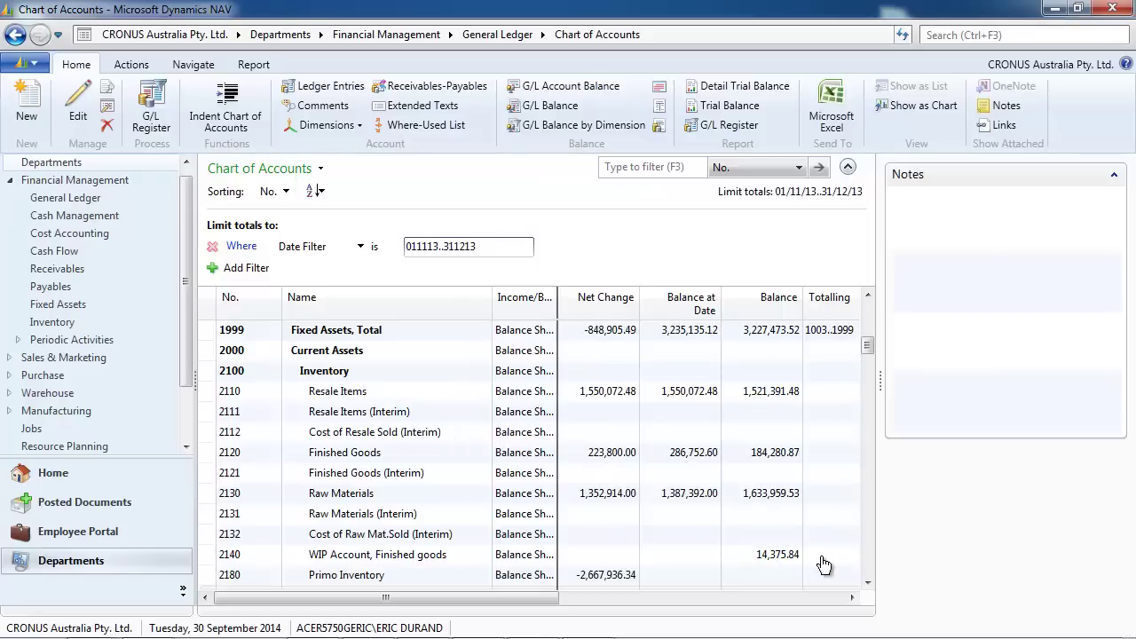
click(867, 584)
click(867, 583)
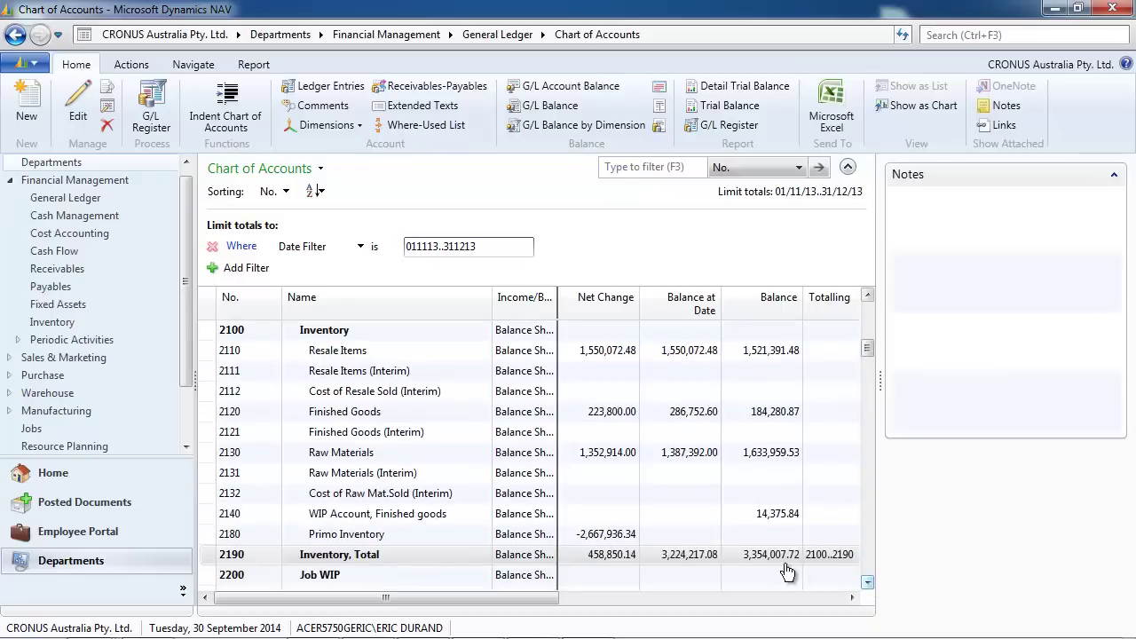
Show the G/L Balance by Dimension matrix for 01/11/13..31/12/13, by Month, as Balance at Date
click(553, 125)
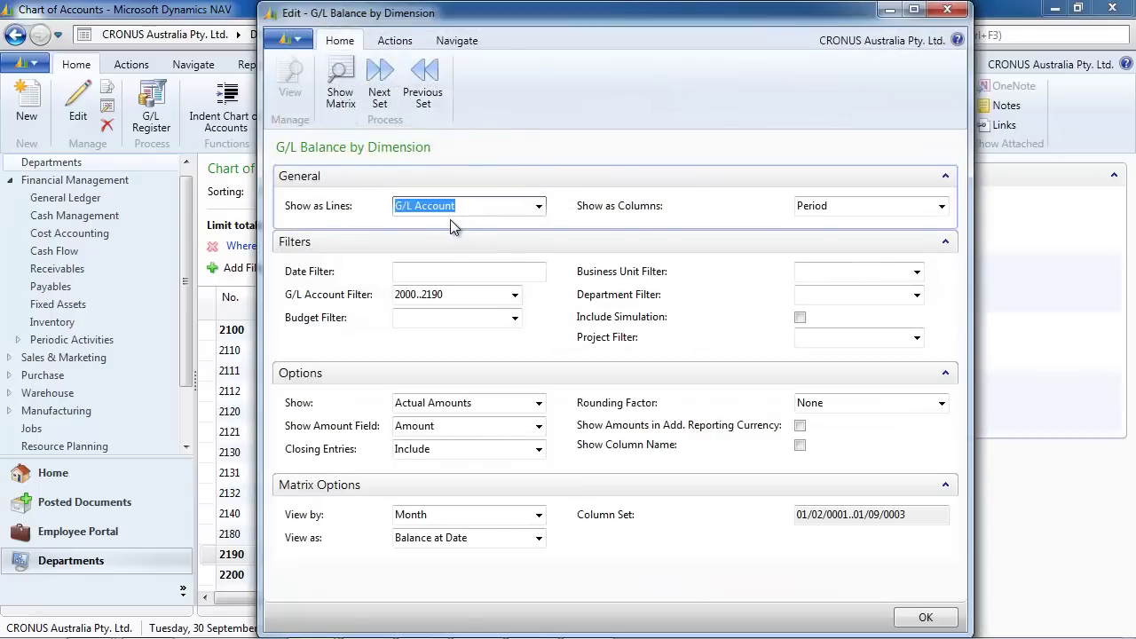
click(414, 271)
text(010113..311213)
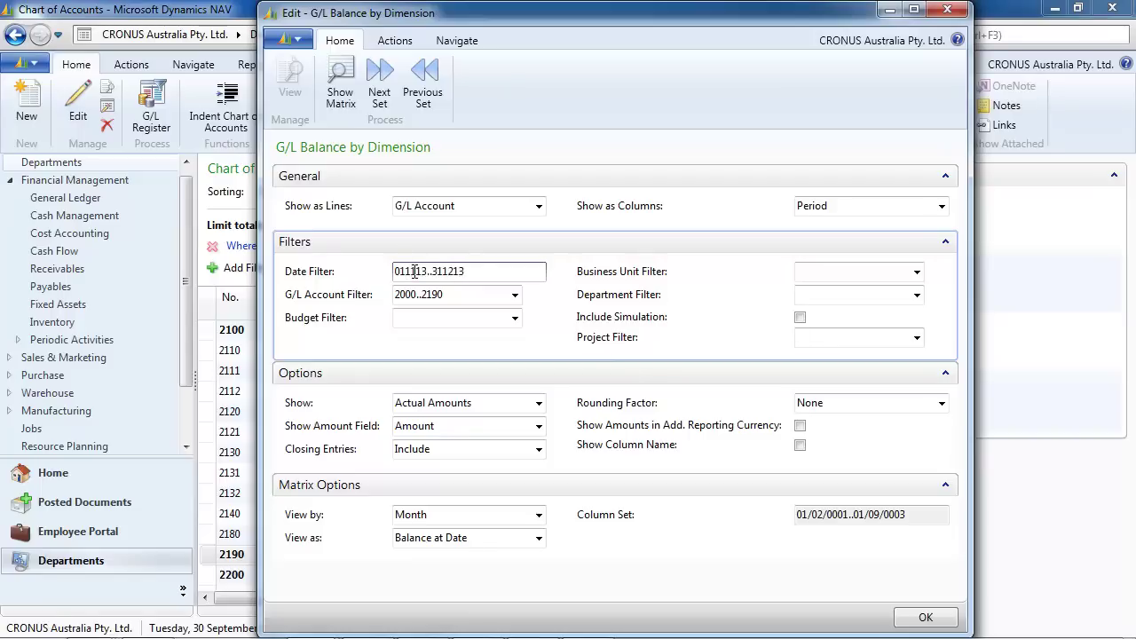
key(Tab)
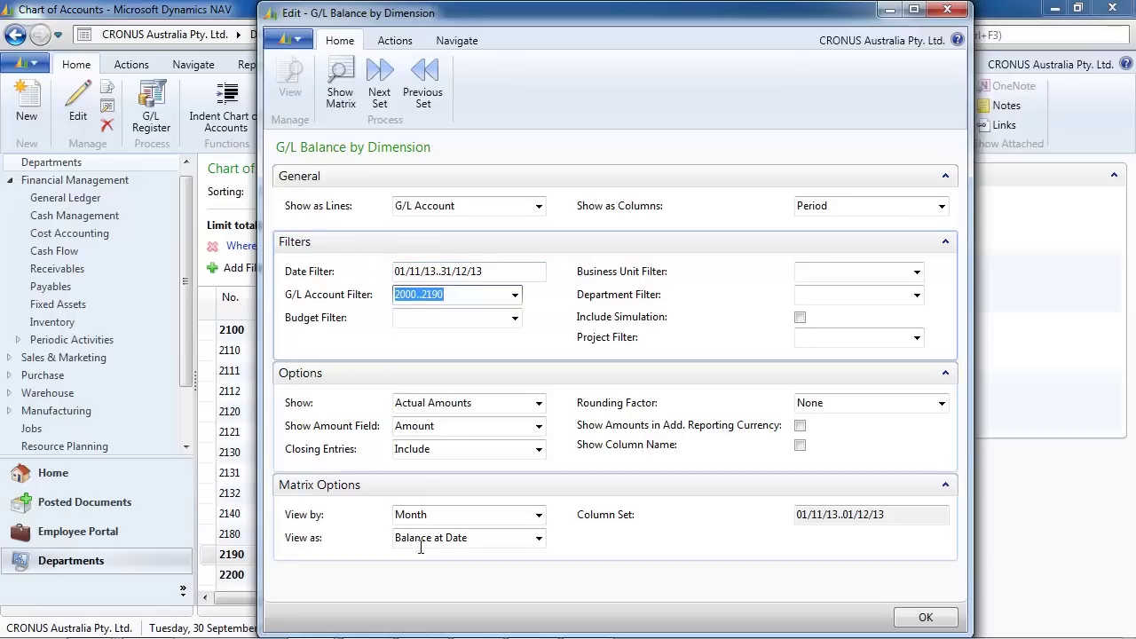
click(539, 516)
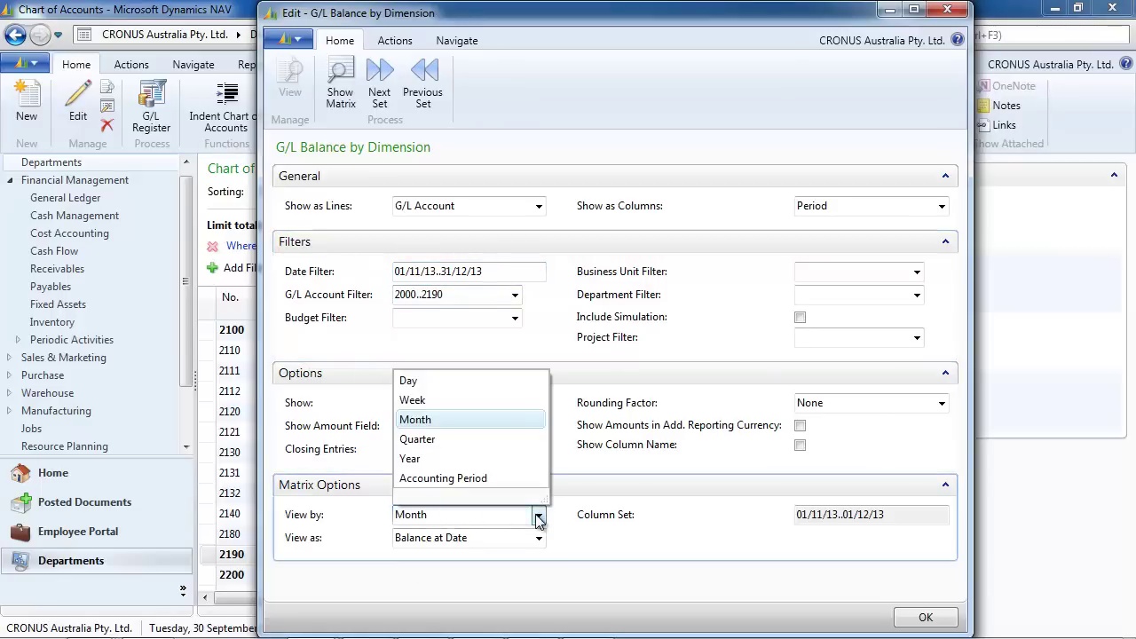
click(539, 520)
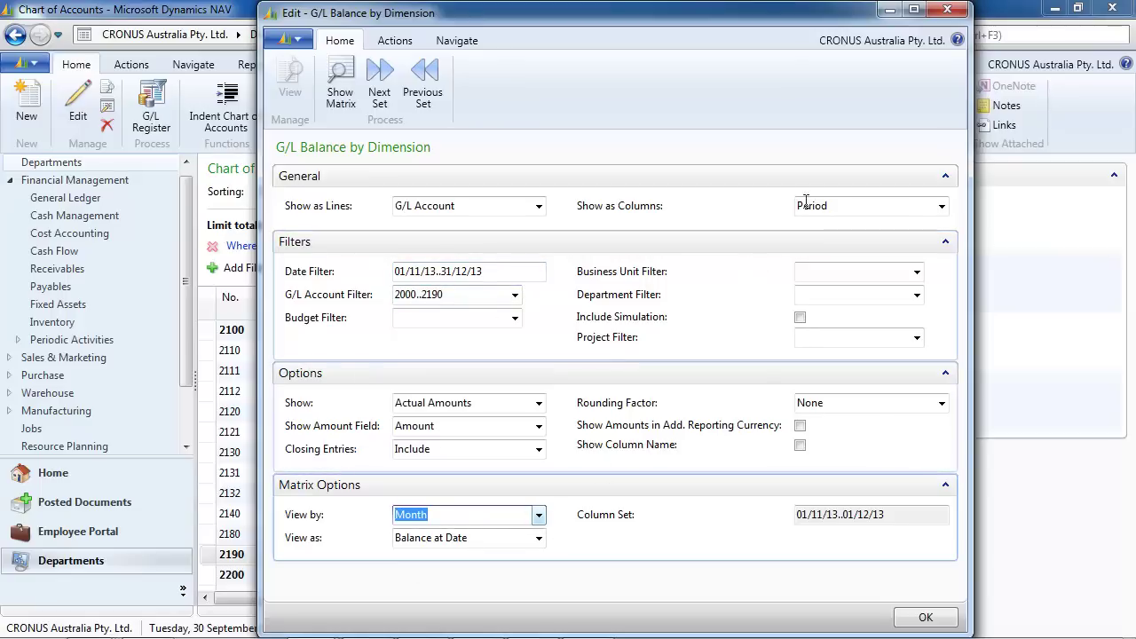
click(538, 539)
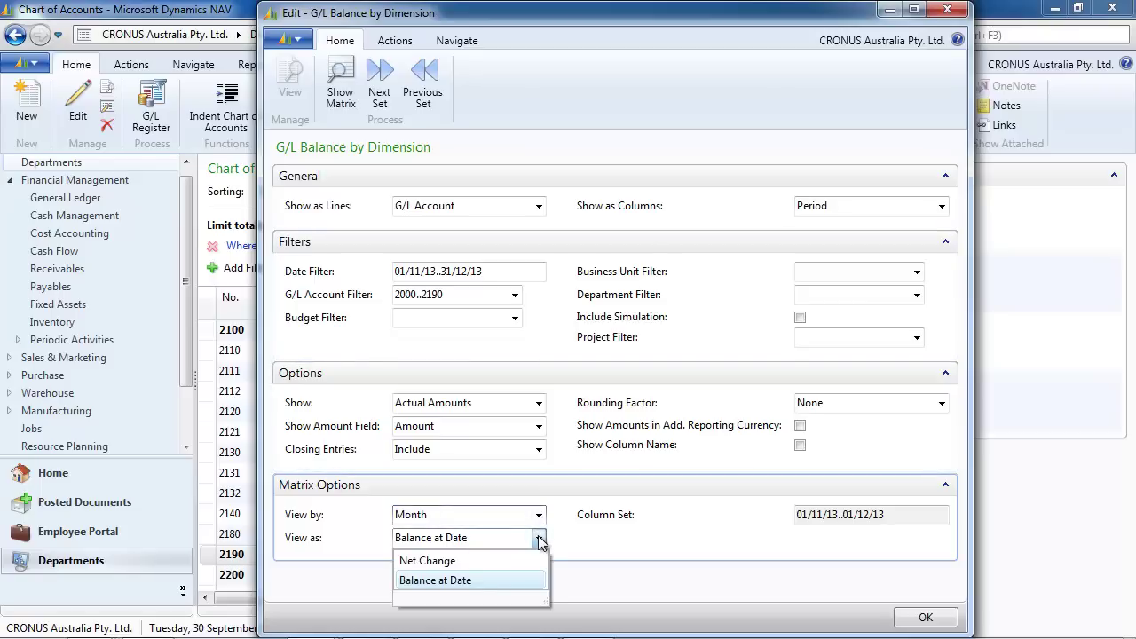
click(539, 541)
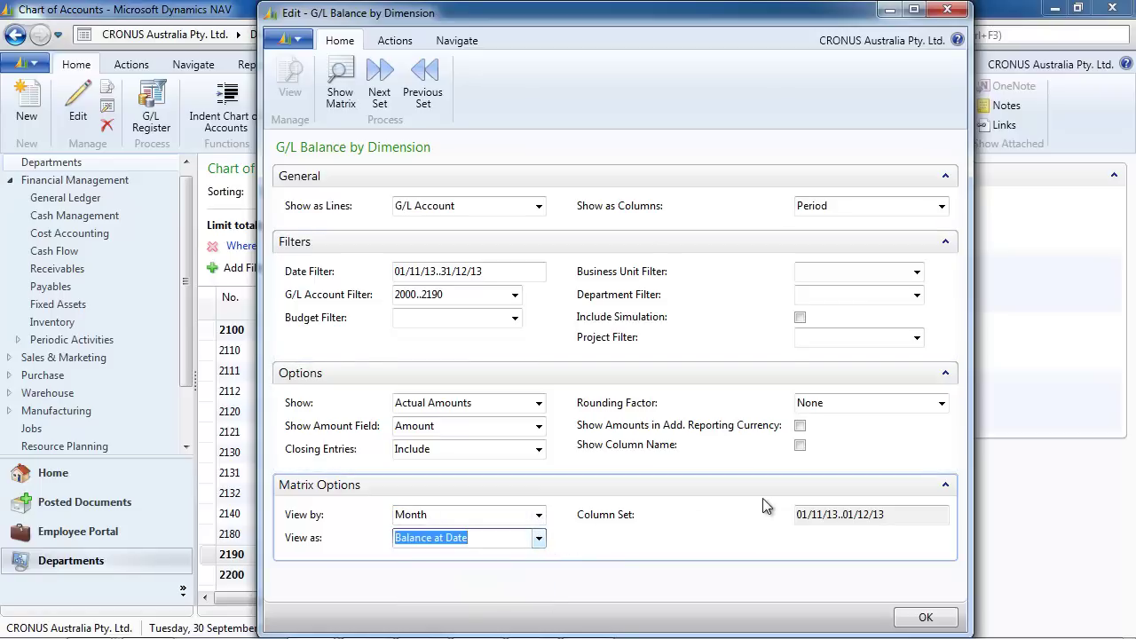
click(340, 82)
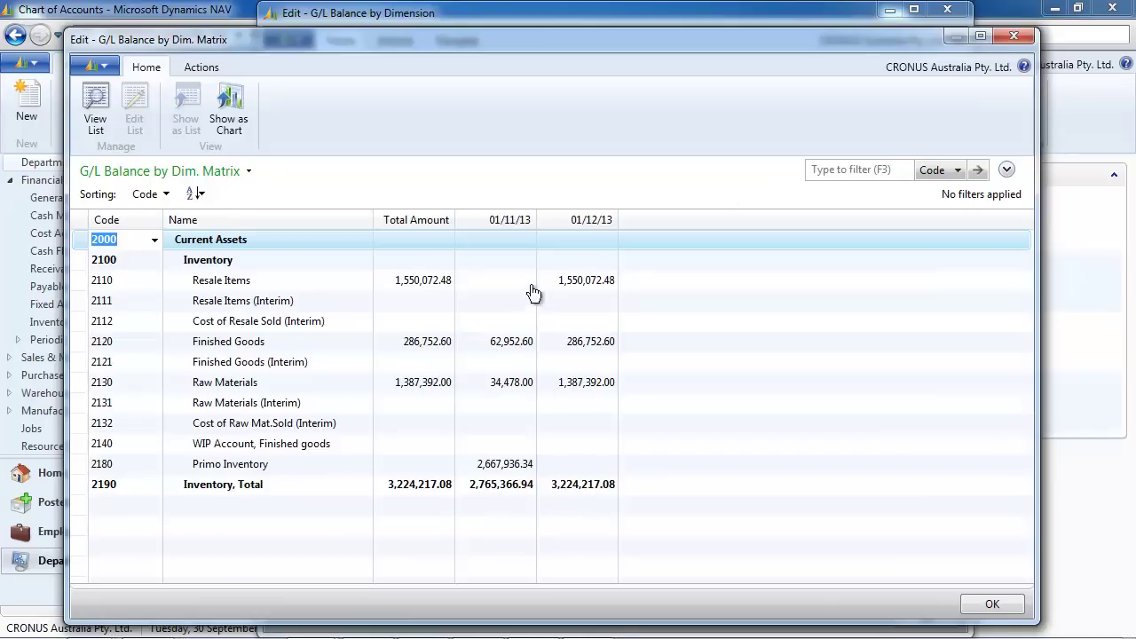
click(1013, 35)
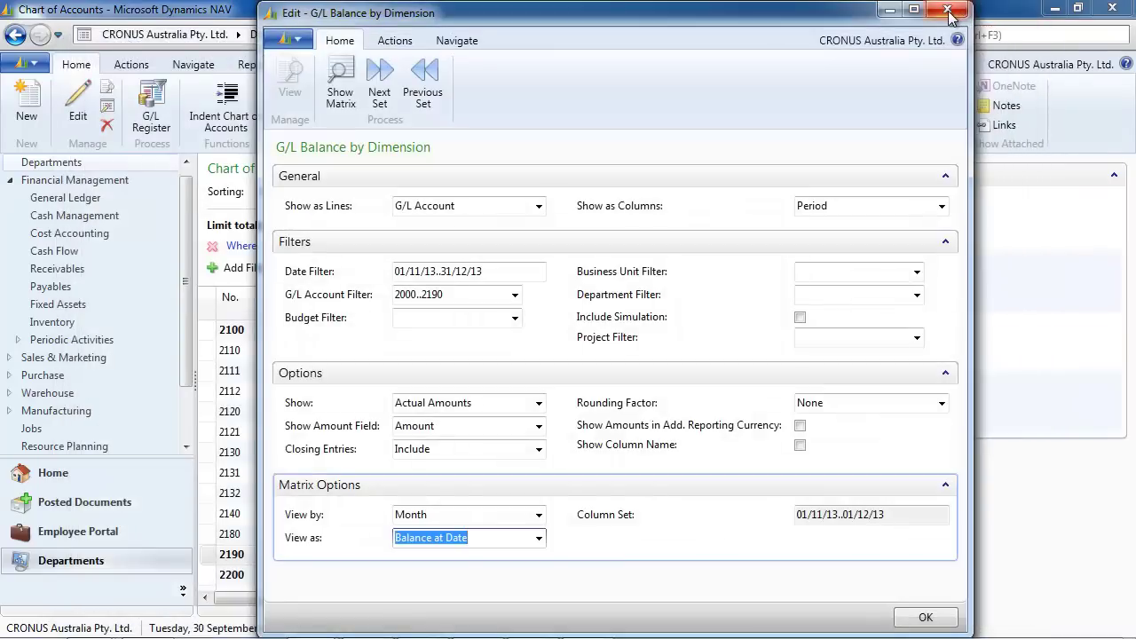
Close the balance analysis and review the Inventory Posting Setup page
click(948, 11)
click(945, 34)
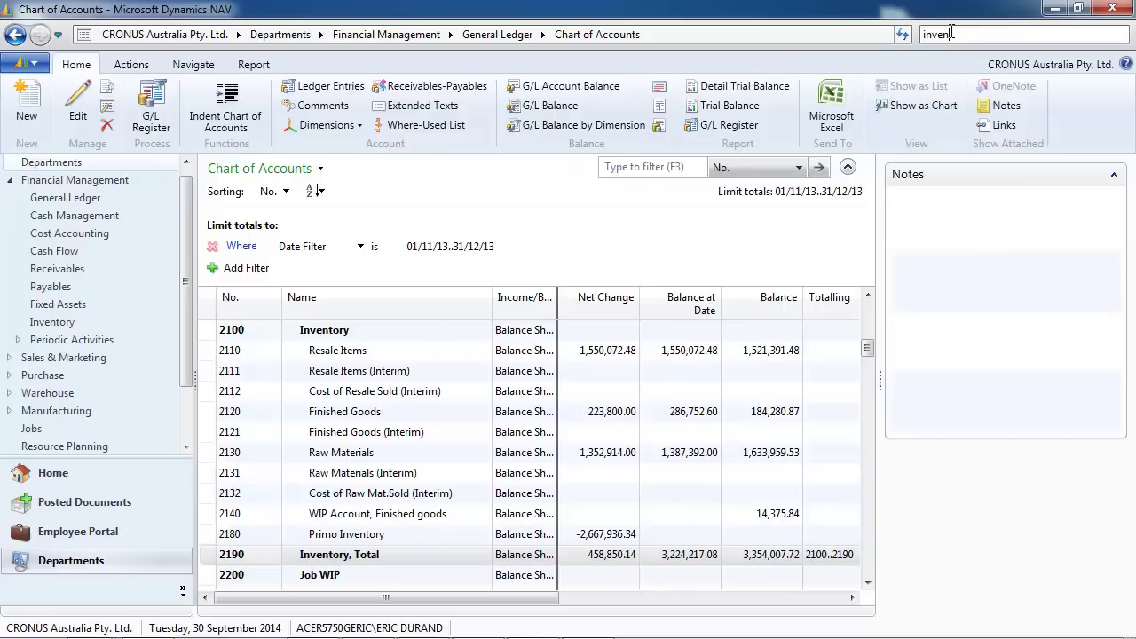
text(inventory posting s)
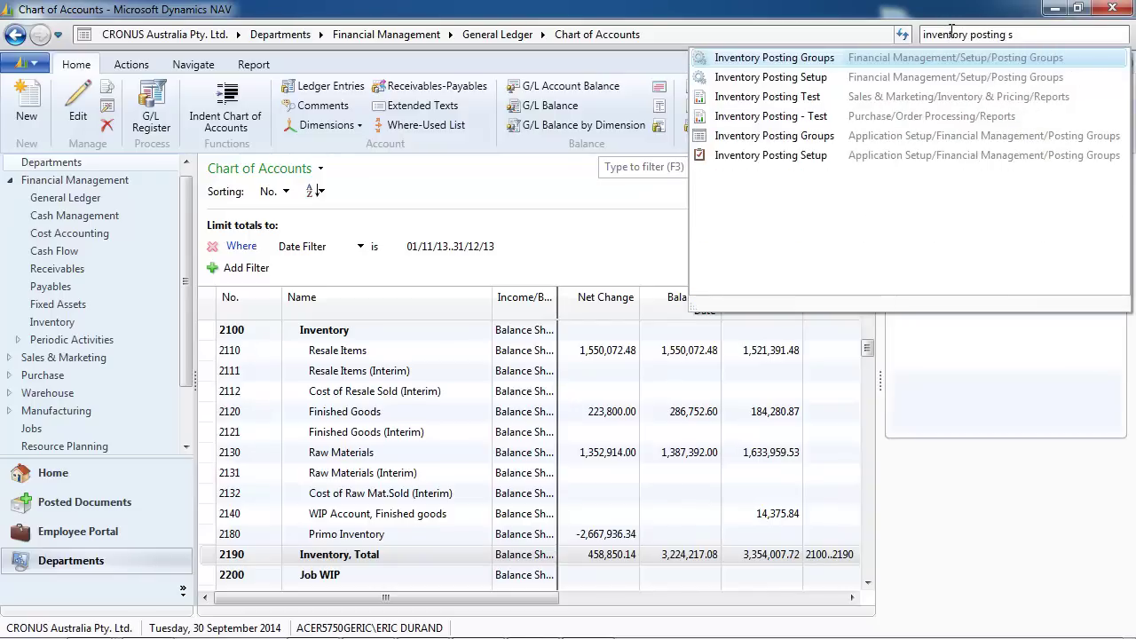
click(753, 79)
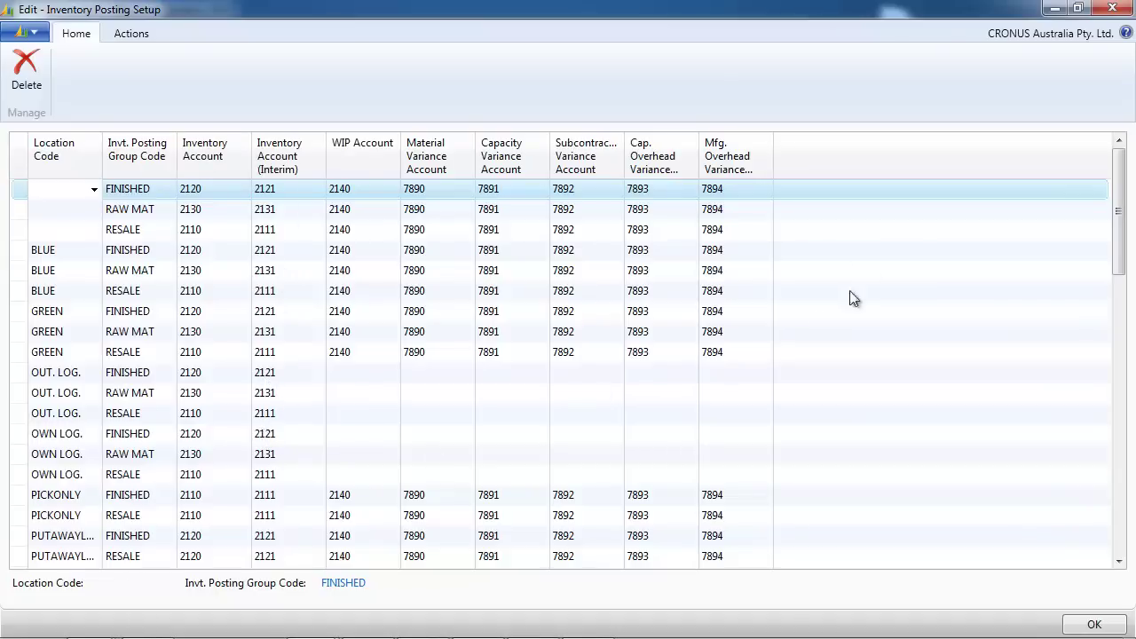
click(1112, 8)
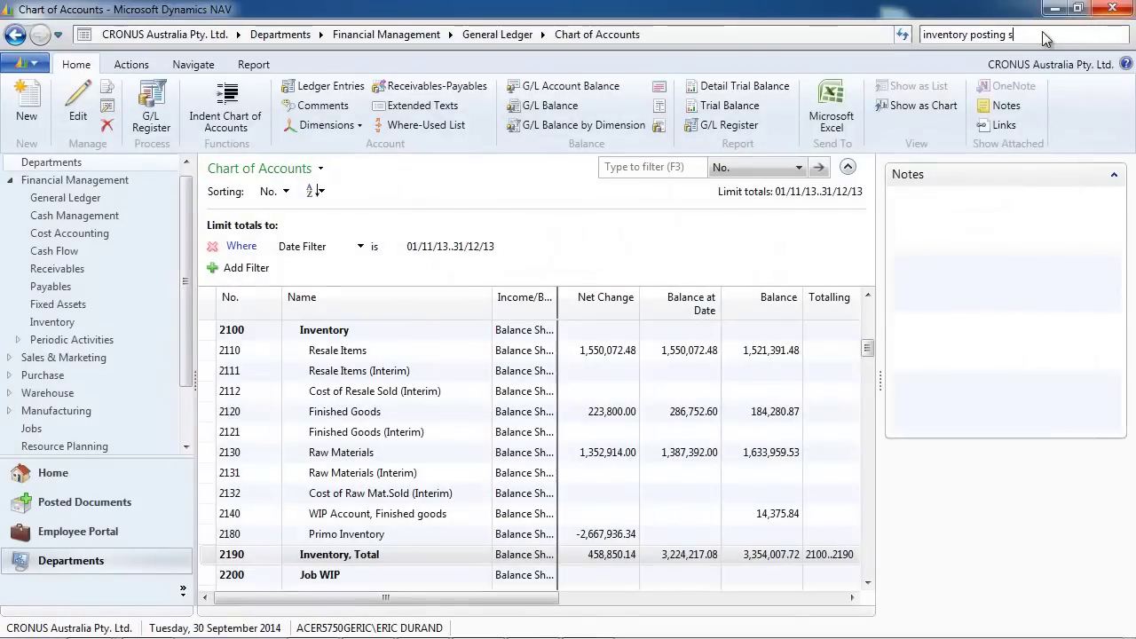
Review Inventory Setup, leaving Automatic Cost Adjustment at Never
drag(1021, 35, 981, 36)
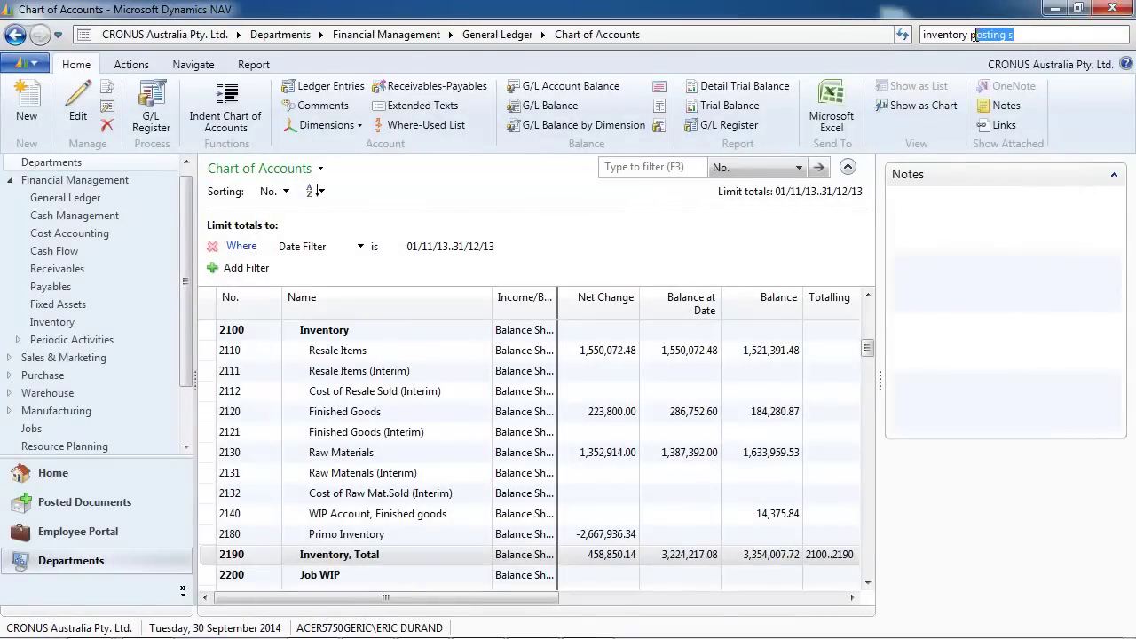
key(BackSpace)
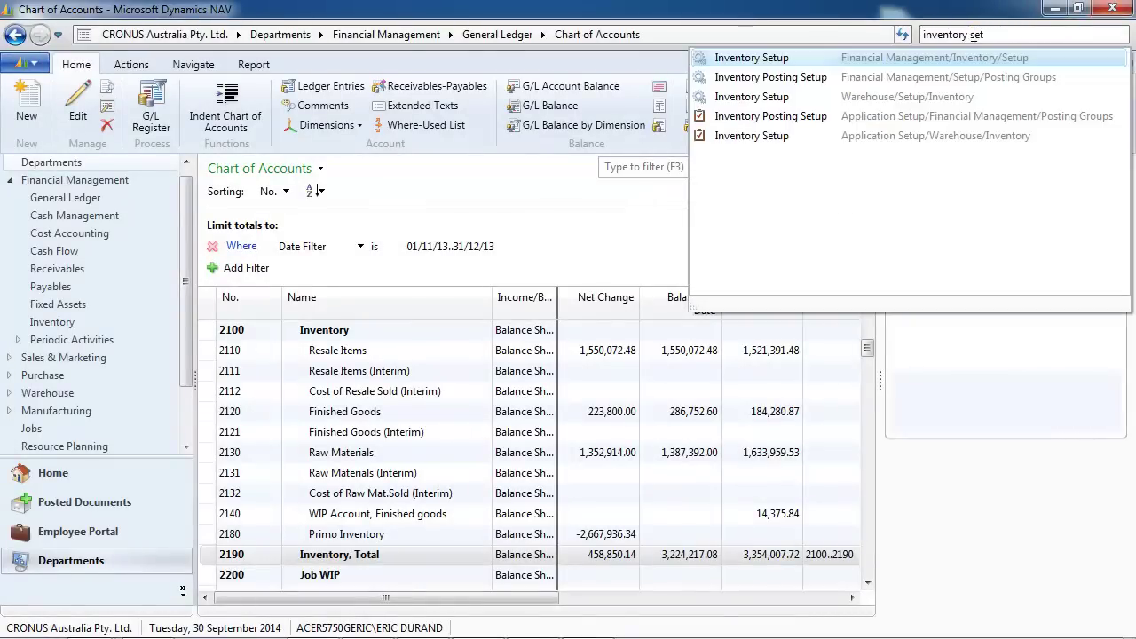
click(760, 58)
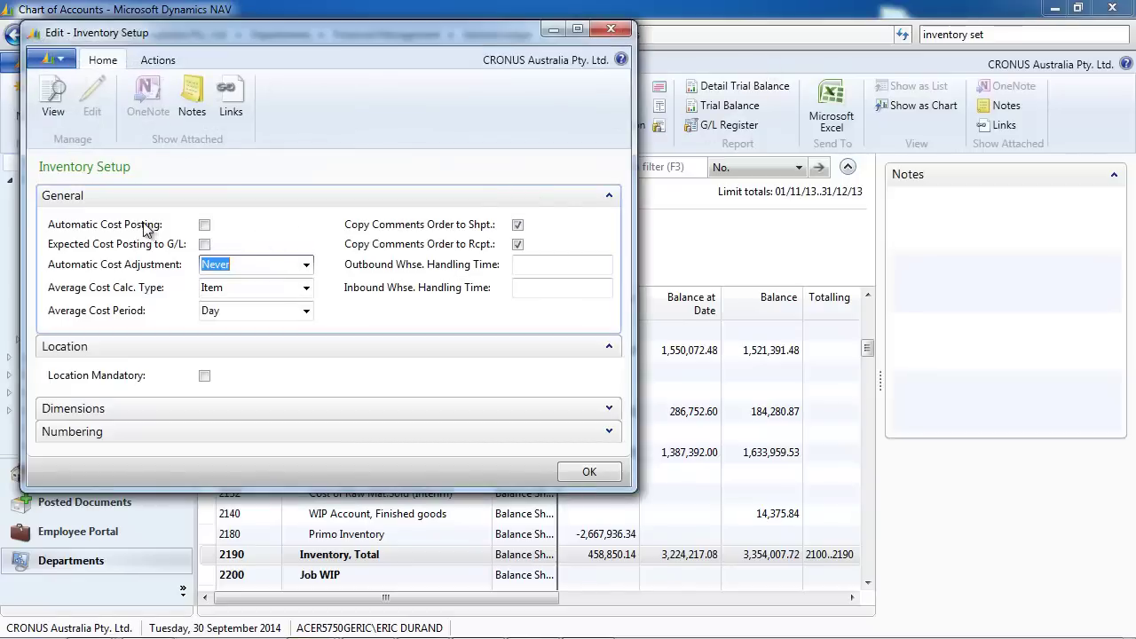
click(306, 264)
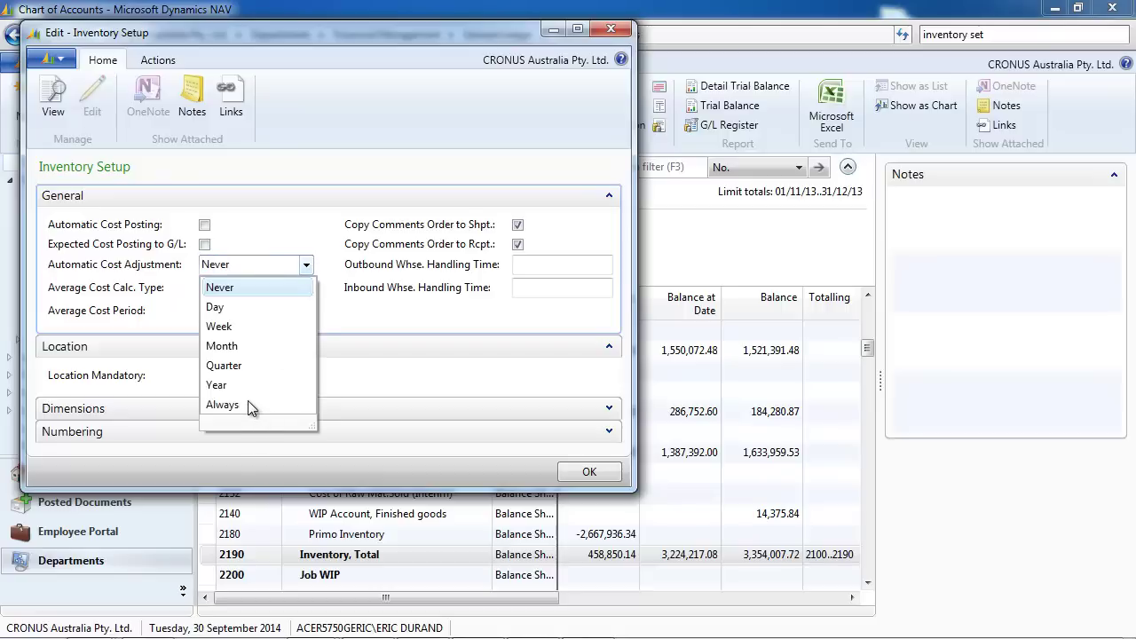
click(306, 264)
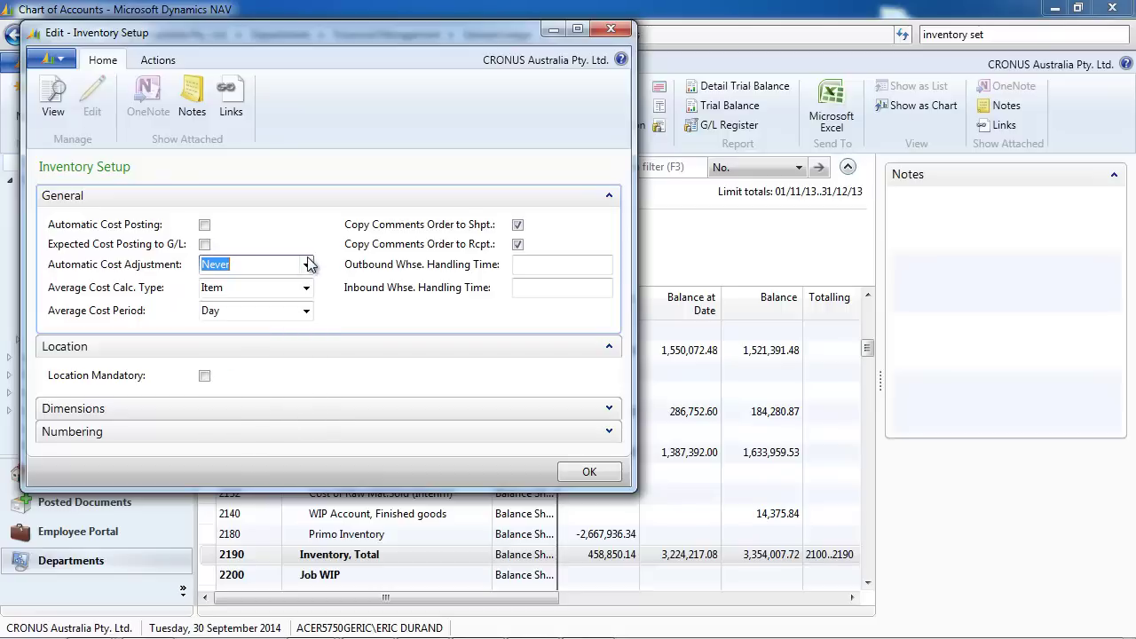
click(611, 29)
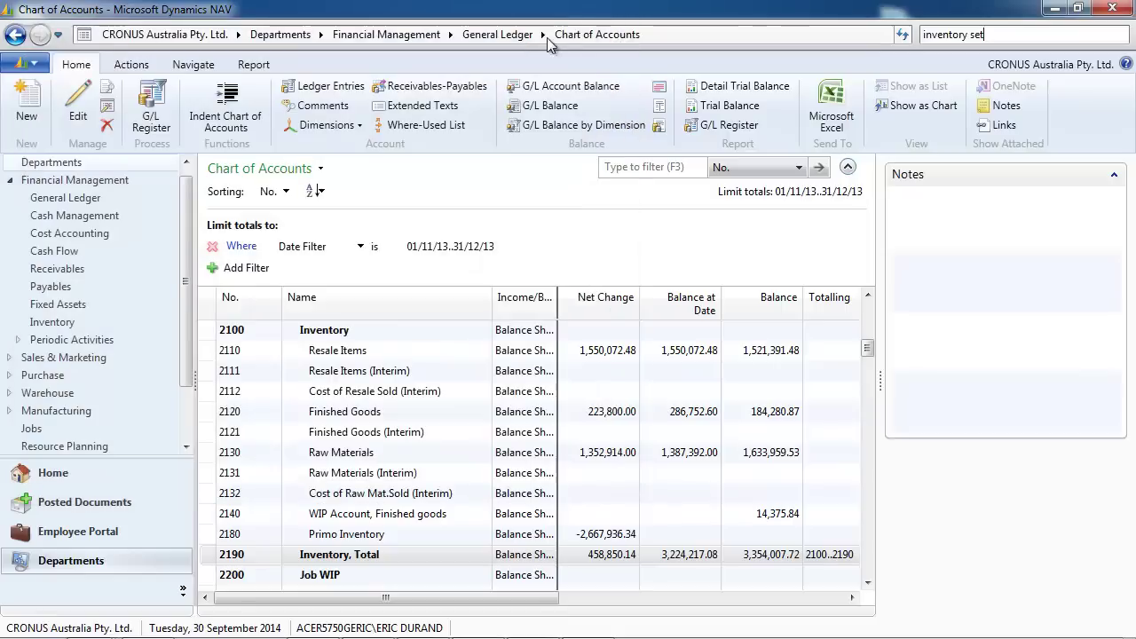
On the Financial Management Inventory page, open and cancel Adjust Cost - Item Entries and Post Inventory Cost to G/L
click(411, 36)
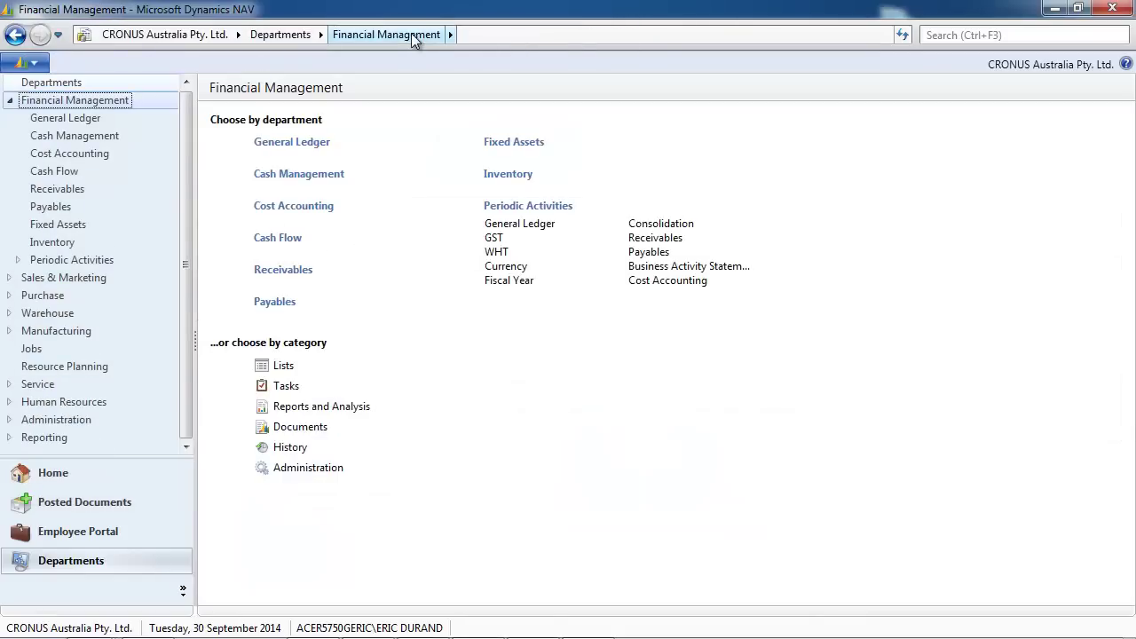
click(518, 179)
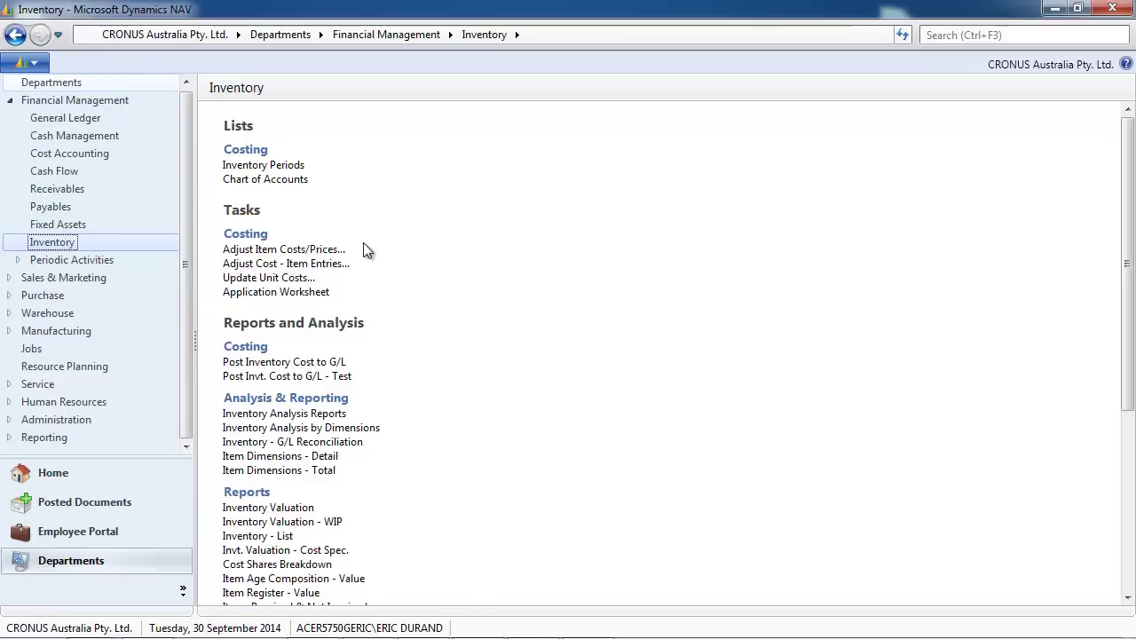
click(296, 266)
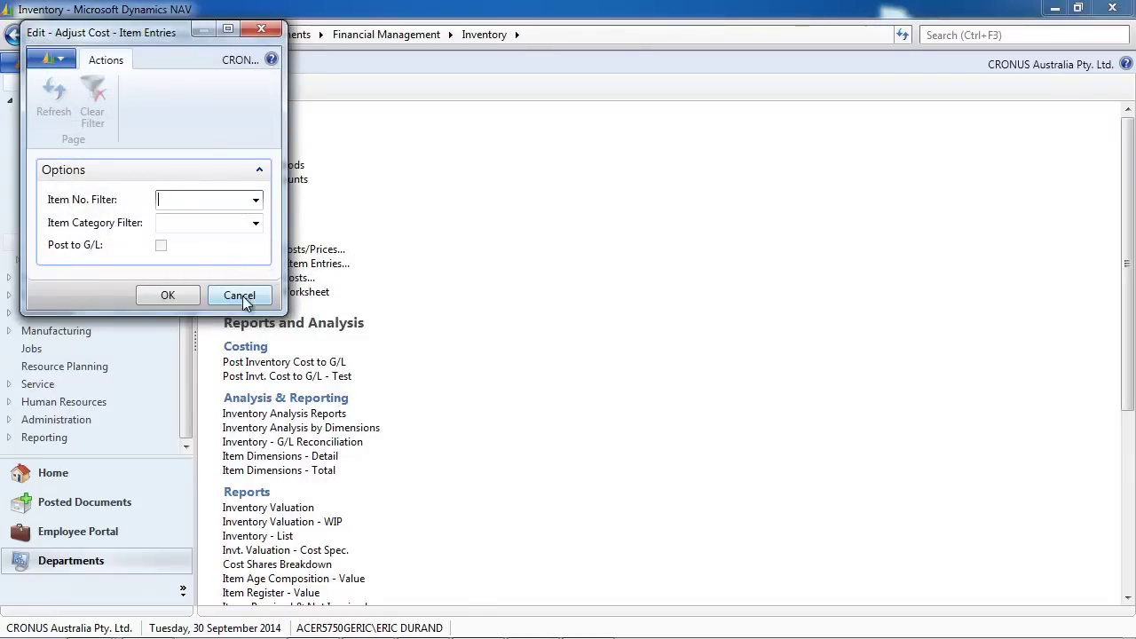
click(244, 300)
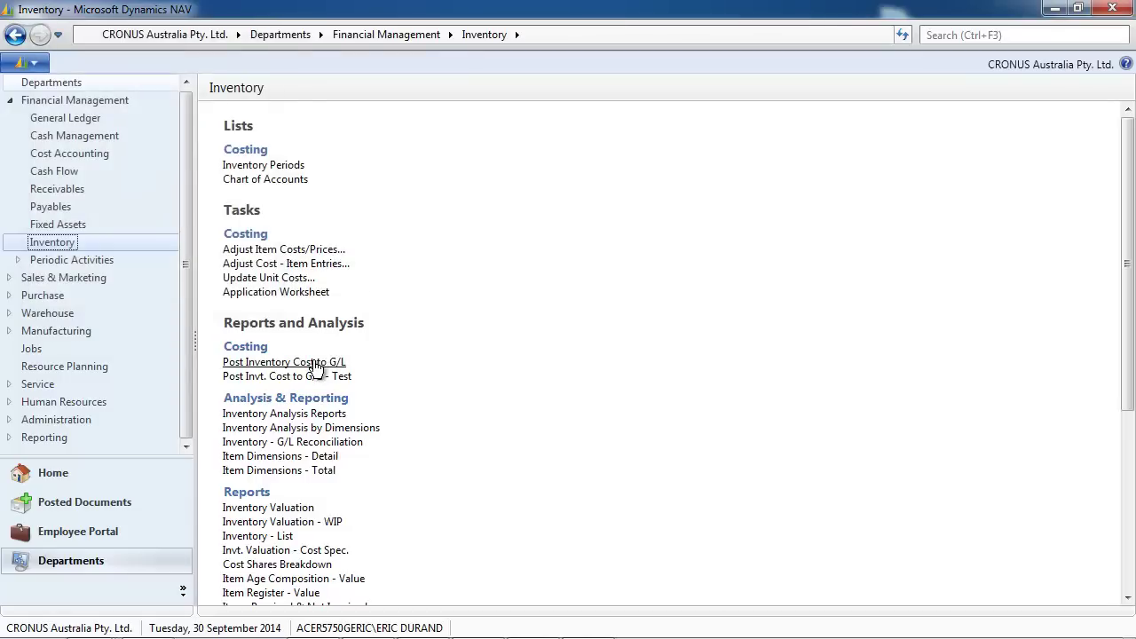
click(315, 363)
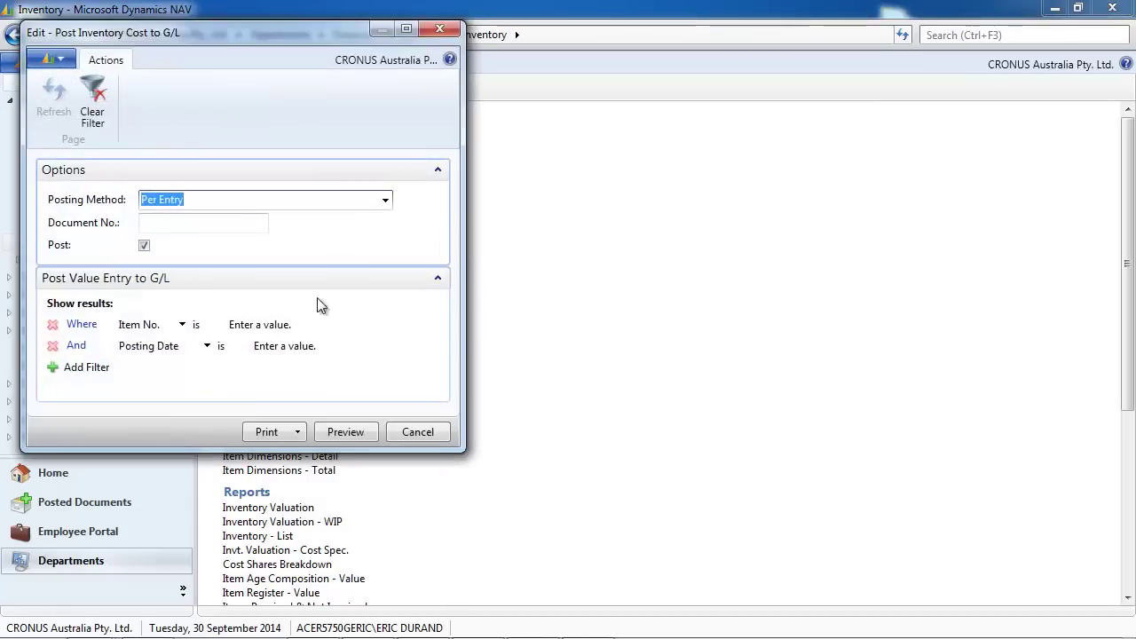
click(444, 33)
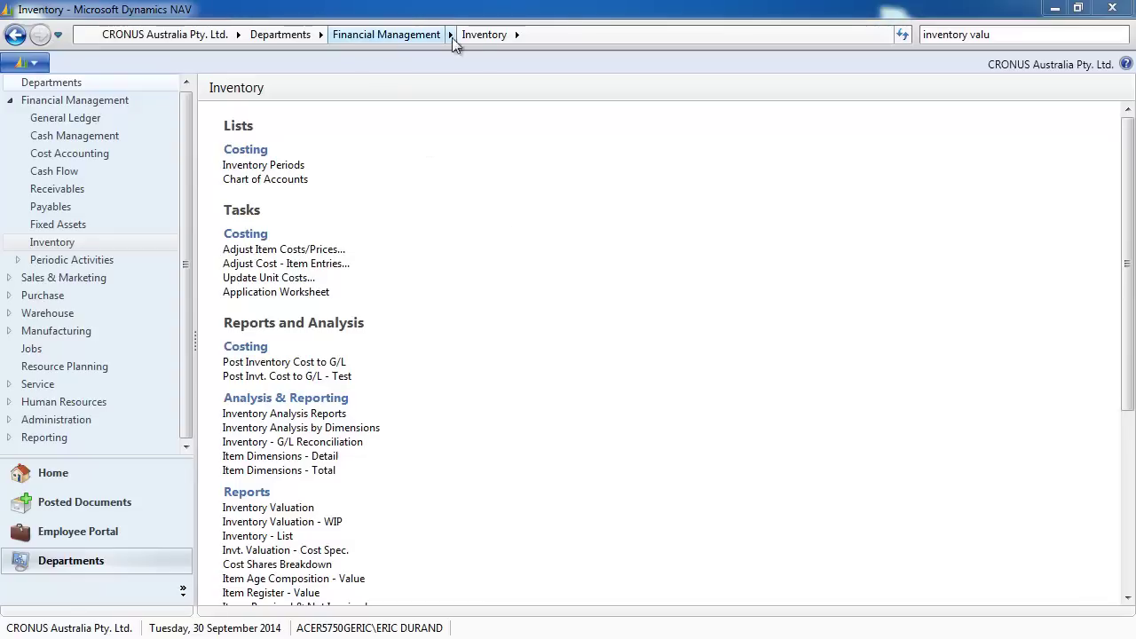
click(294, 508)
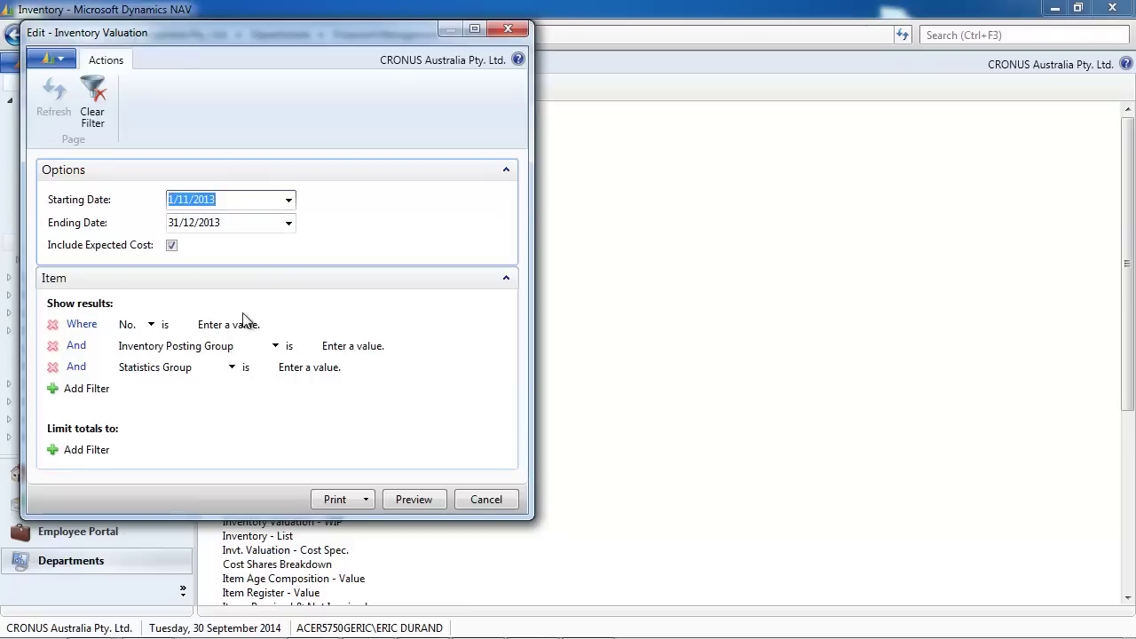
click(413, 500)
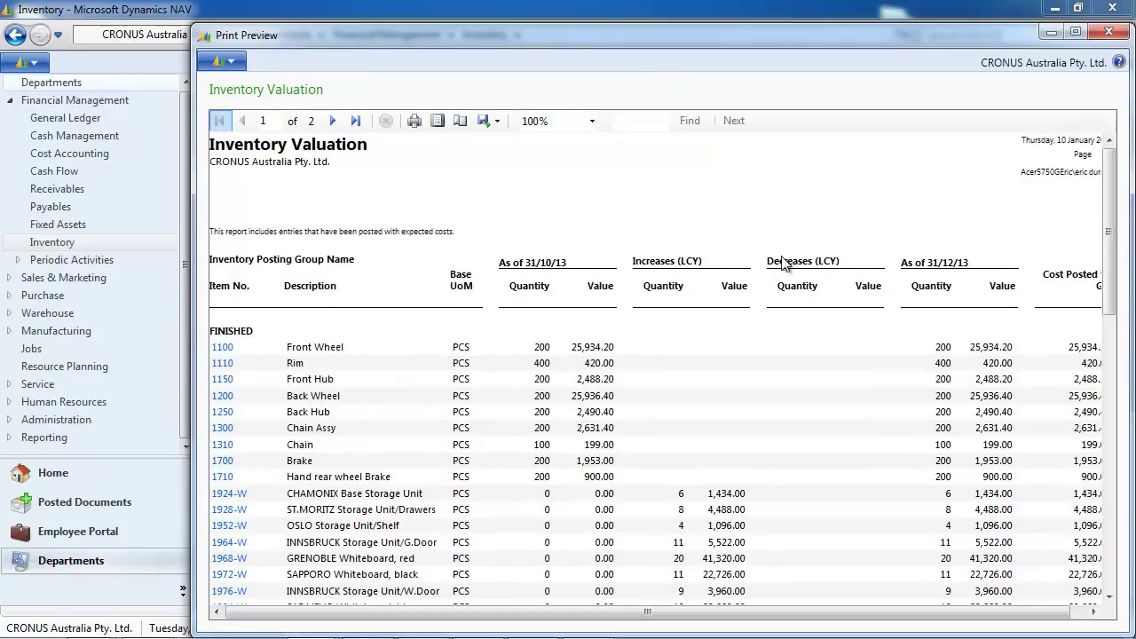
drag(979, 610, 994, 611)
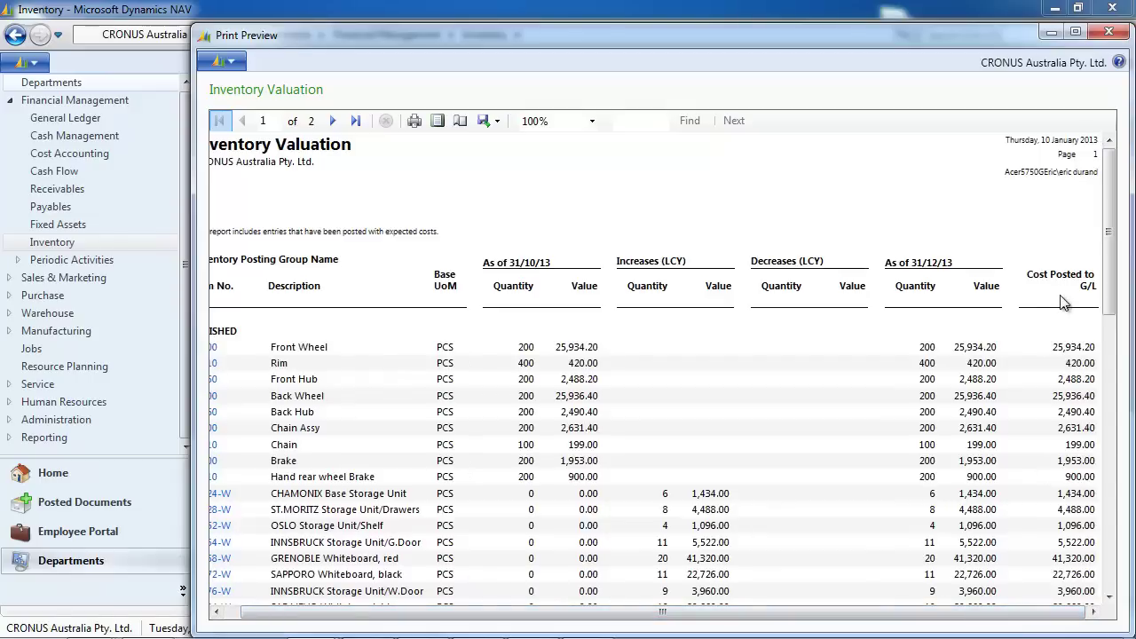
click(356, 120)
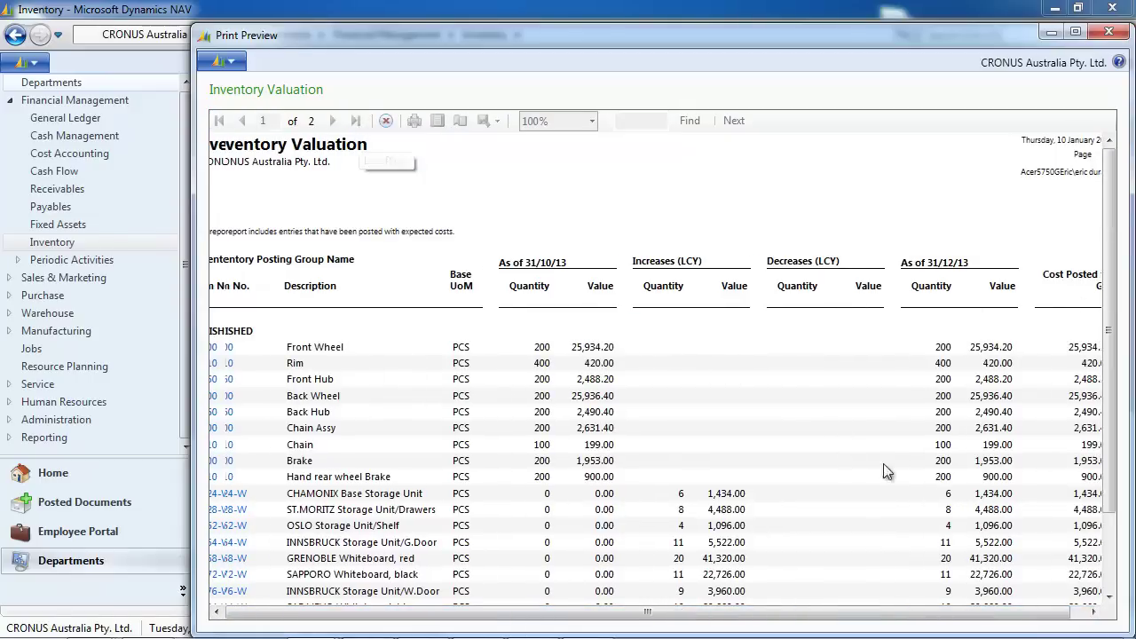
scroll(532, 444, down, 5)
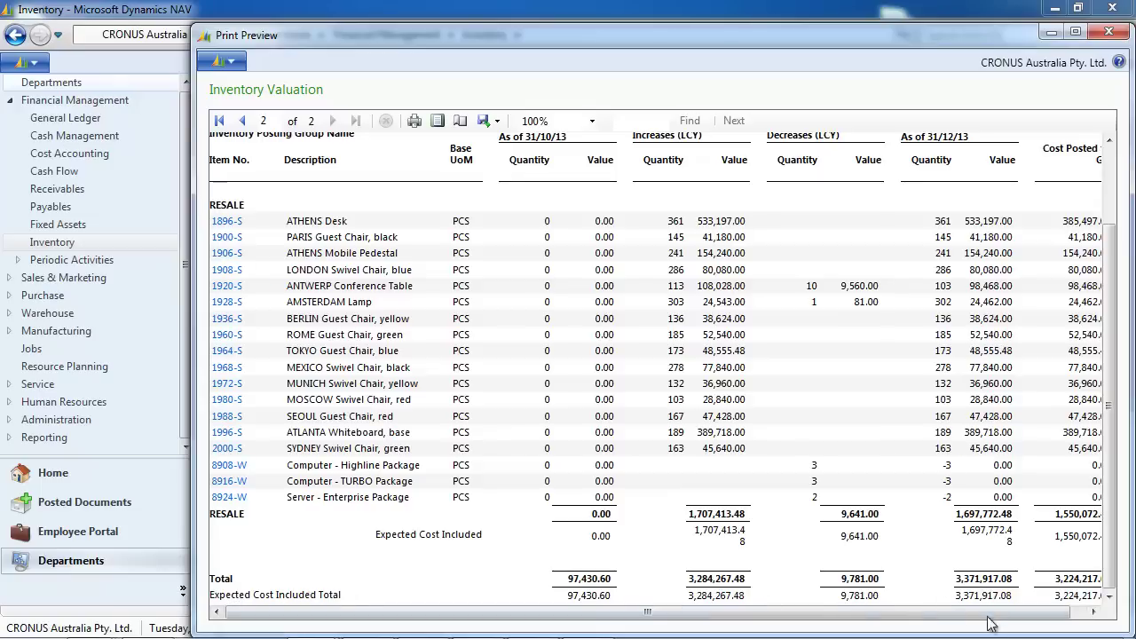
drag(1017, 621, 1065, 612)
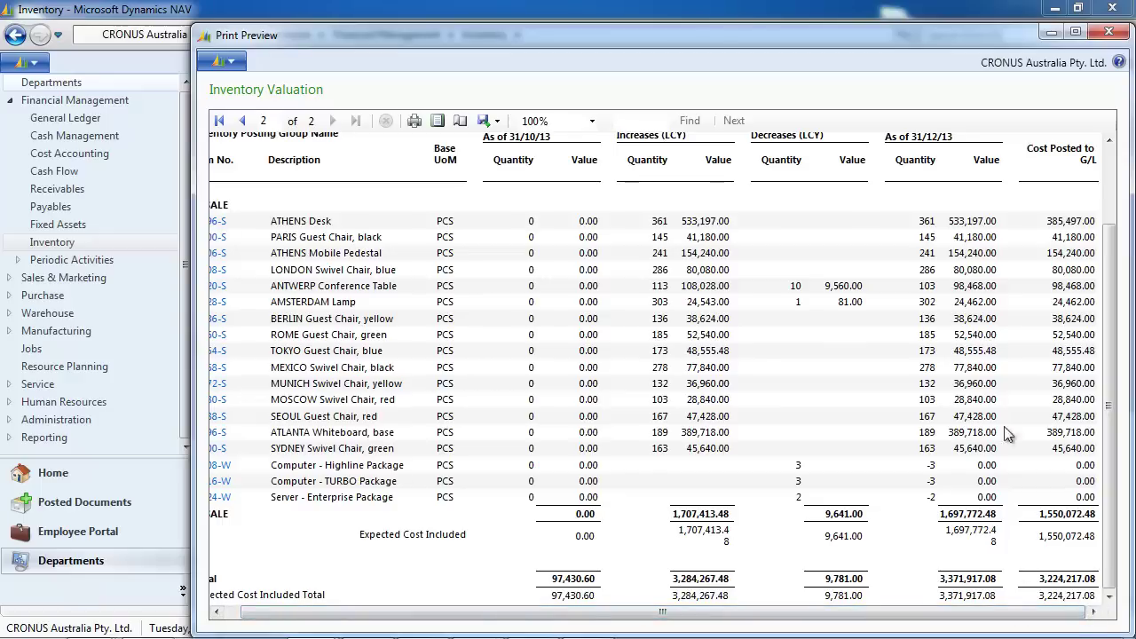
click(1109, 31)
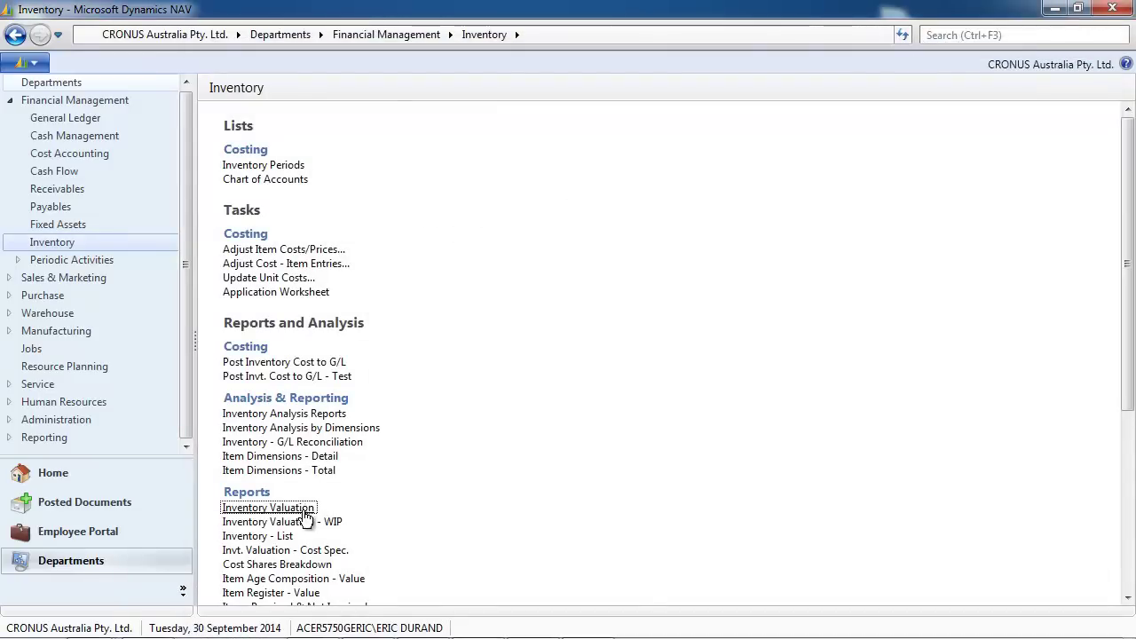
Preview the Inventory Valuation report with Location Filter WHITE, then close the empty preview
click(299, 512)
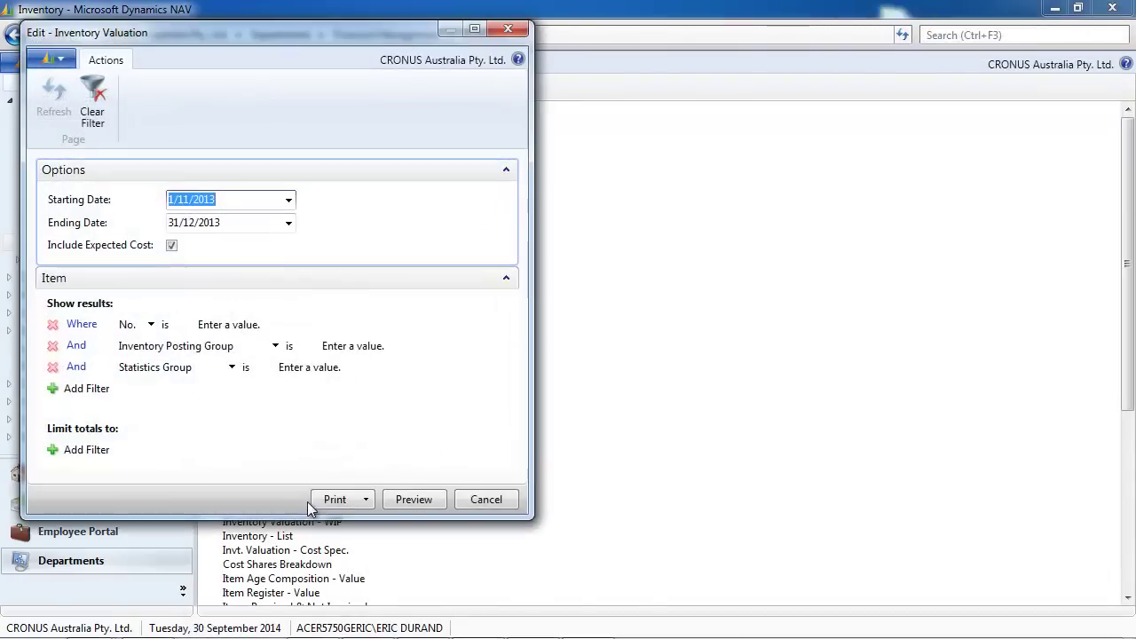
click(89, 454)
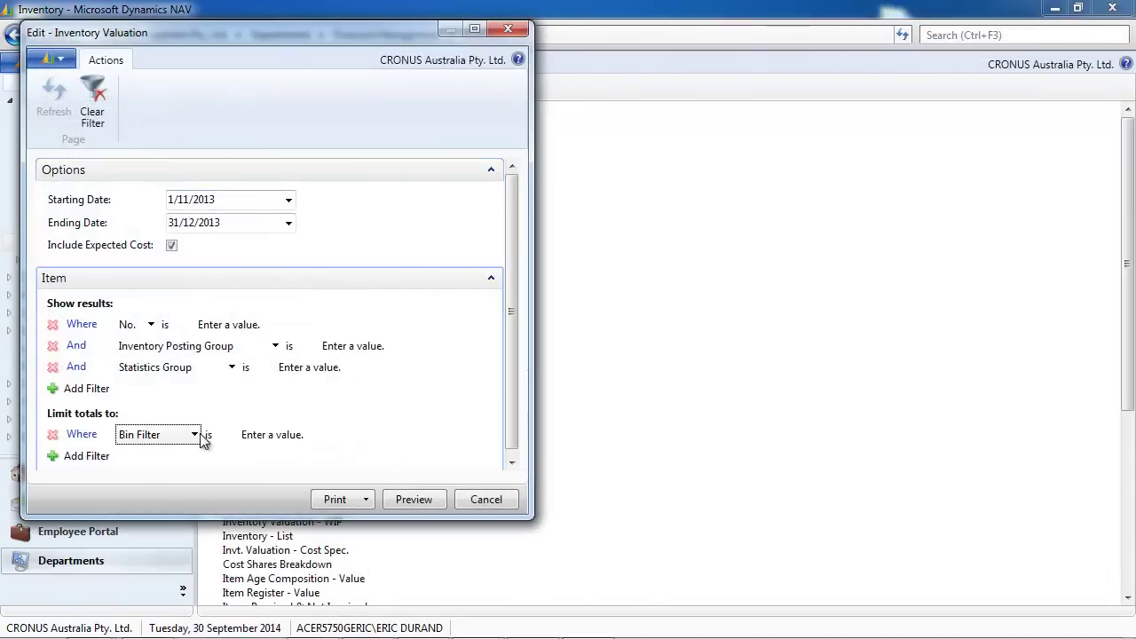
click(194, 435)
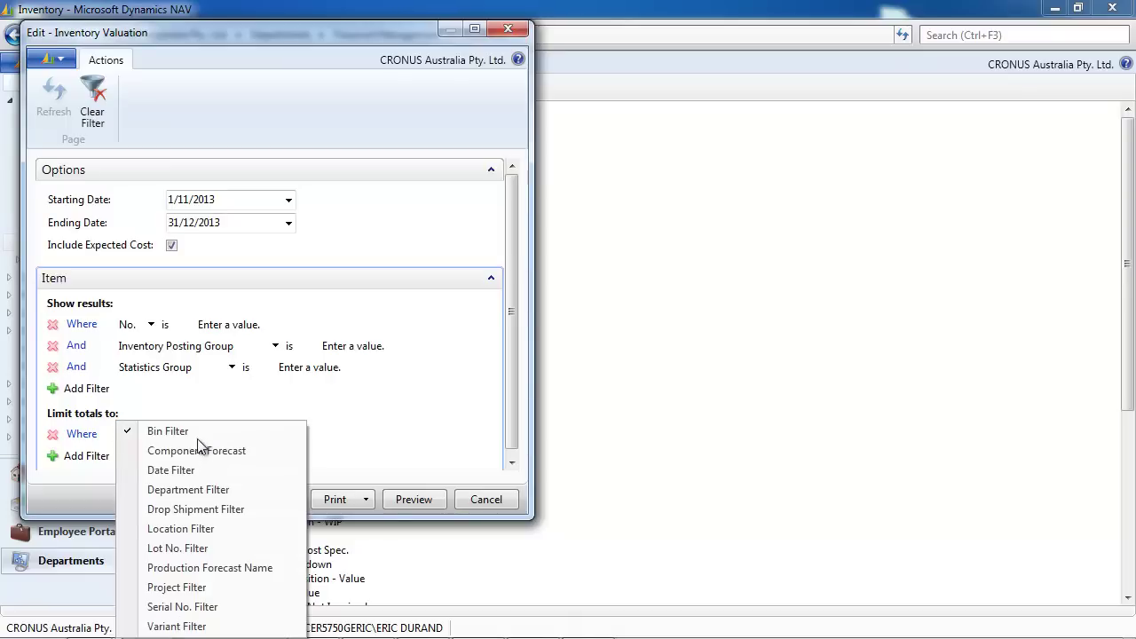
click(186, 529)
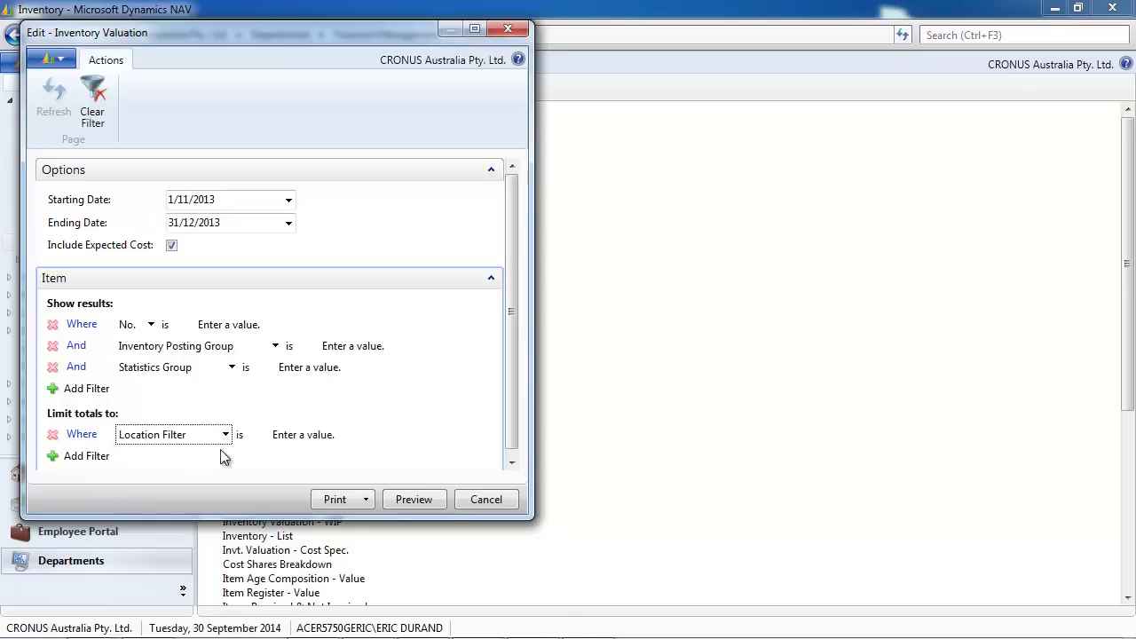
click(286, 436)
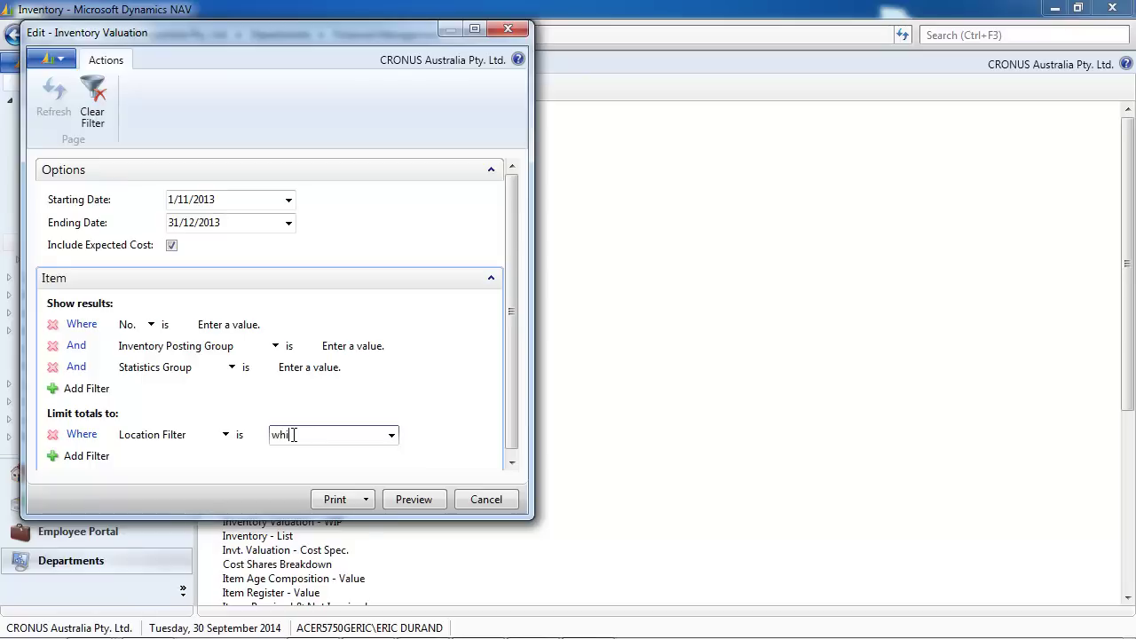
text(white)
key(Tab)
click(413, 502)
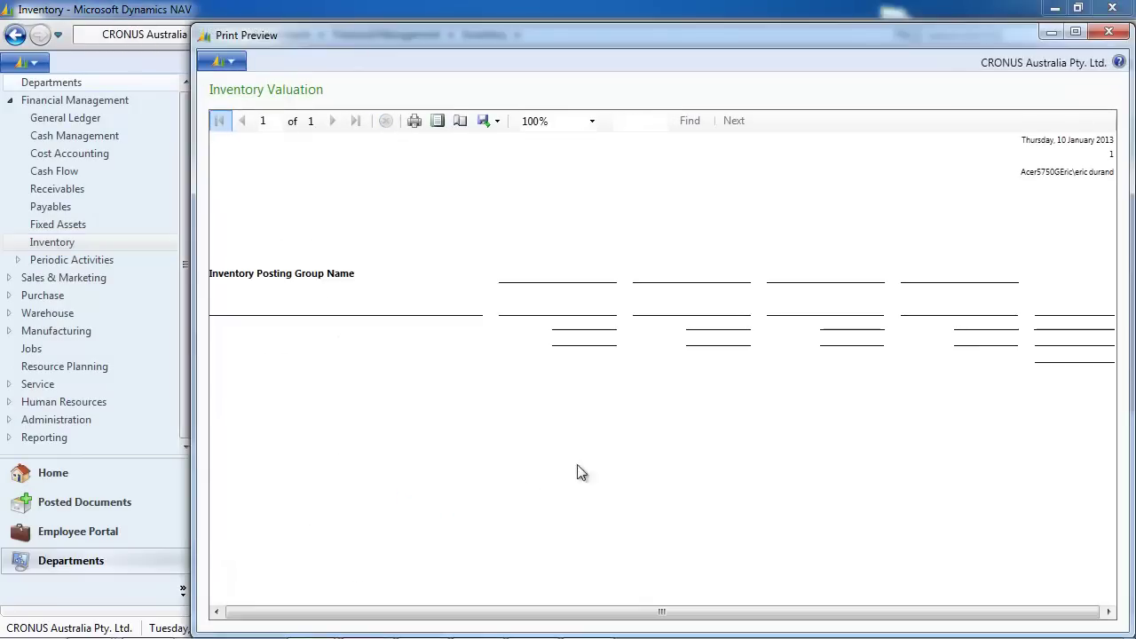
click(203, 36)
click(203, 36)
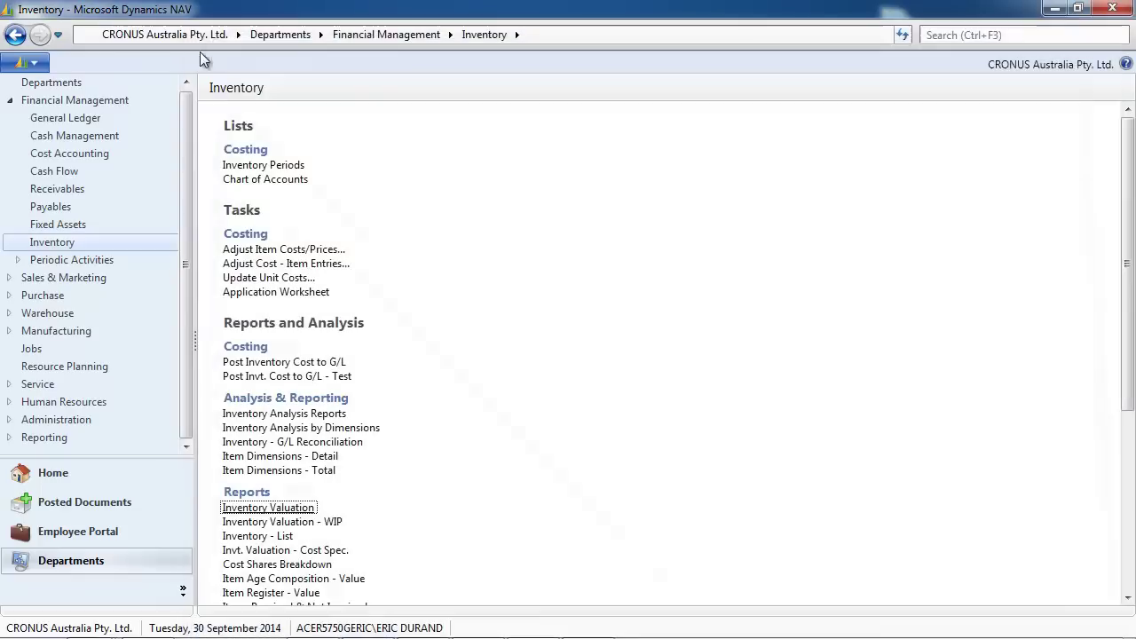
Preview the Inventory Valuation report for location BLUE and scroll to the RESALE totals
click(277, 510)
click(284, 451)
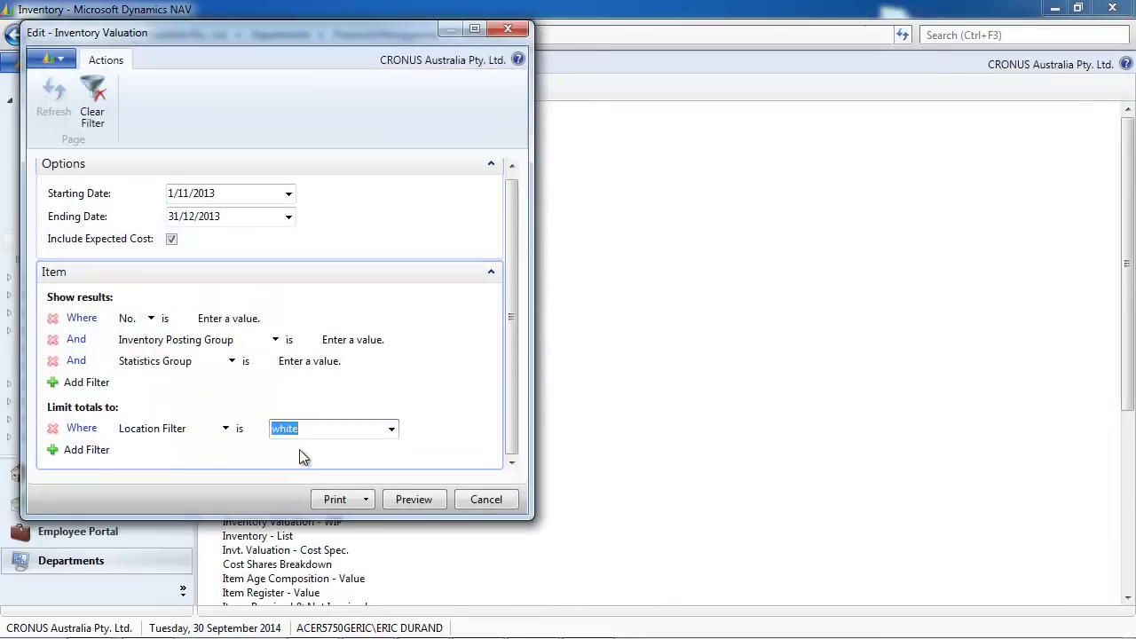
text(blue)
key(Tab)
click(414, 499)
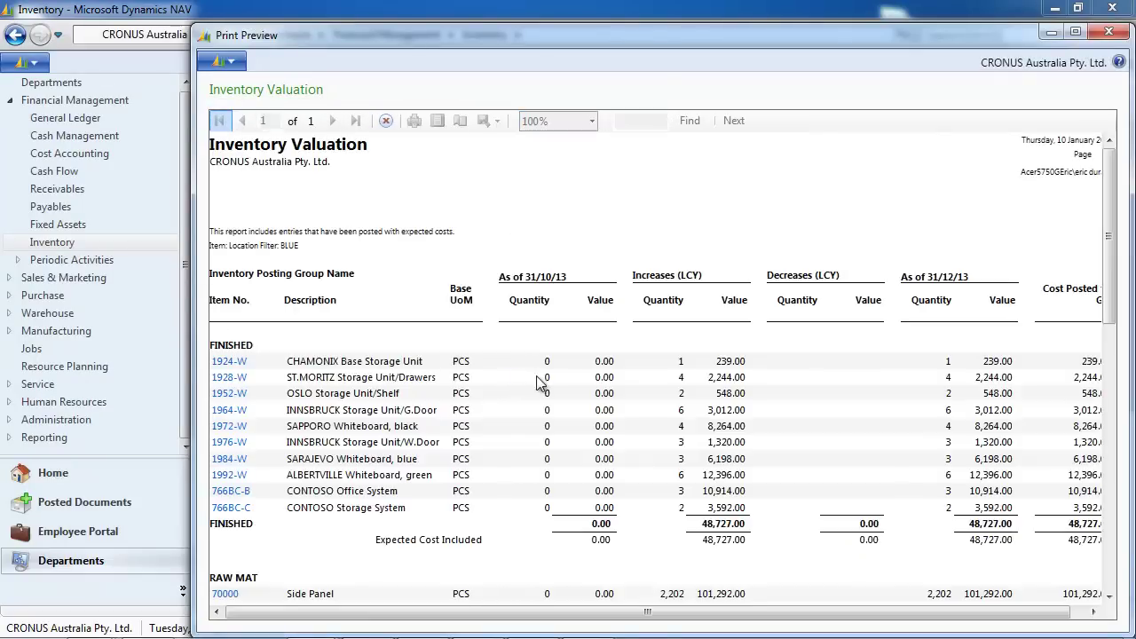
click(1114, 587)
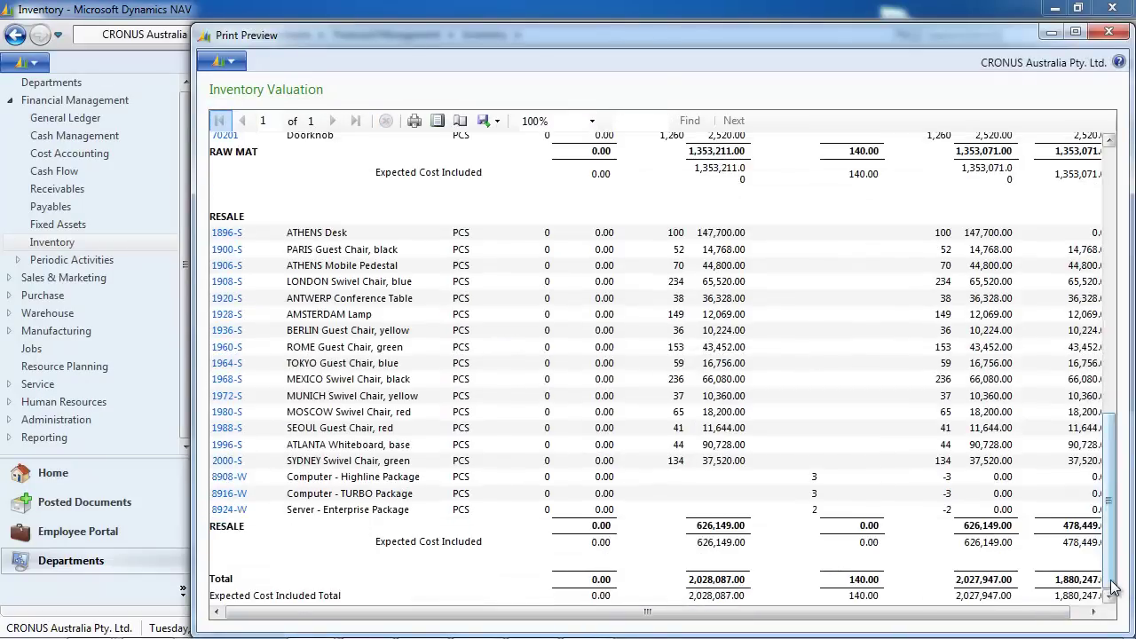
drag(1016, 624, 1032, 625)
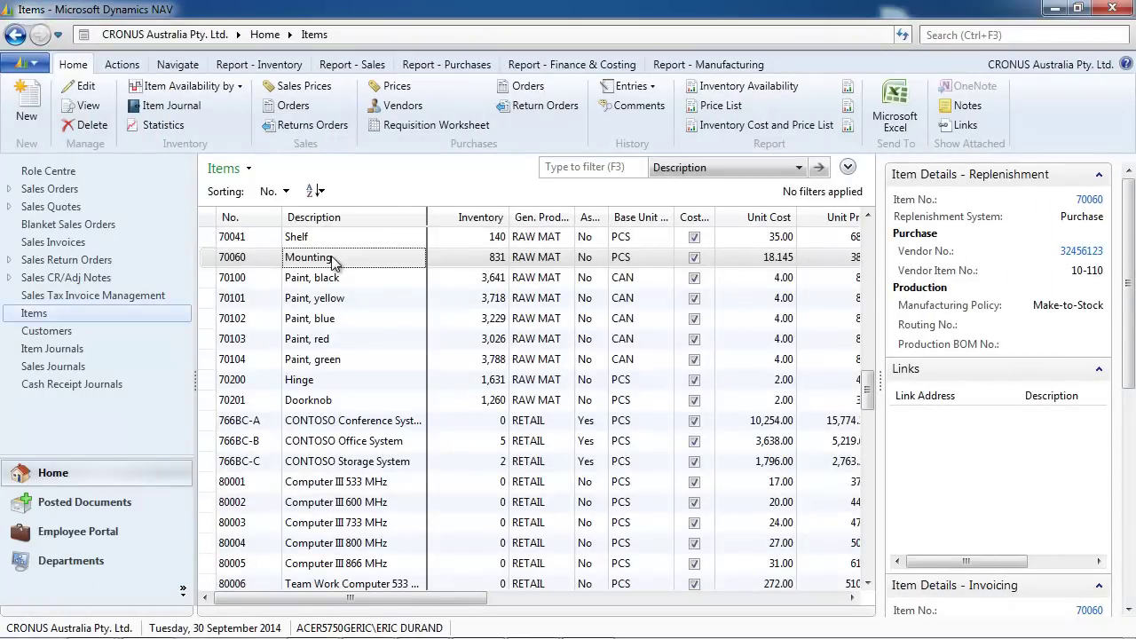
Drill into item 70060's 18.145 unit cost and expand the 20/01/2014 and 4/01/2014 closing entries
double_click(331, 257)
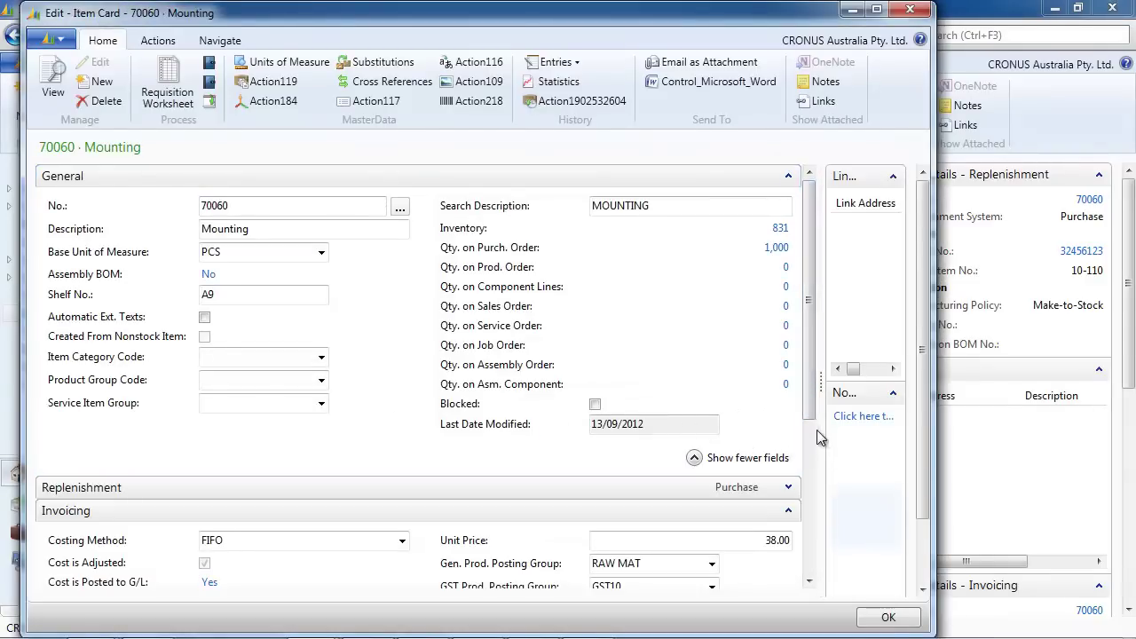
click(813, 506)
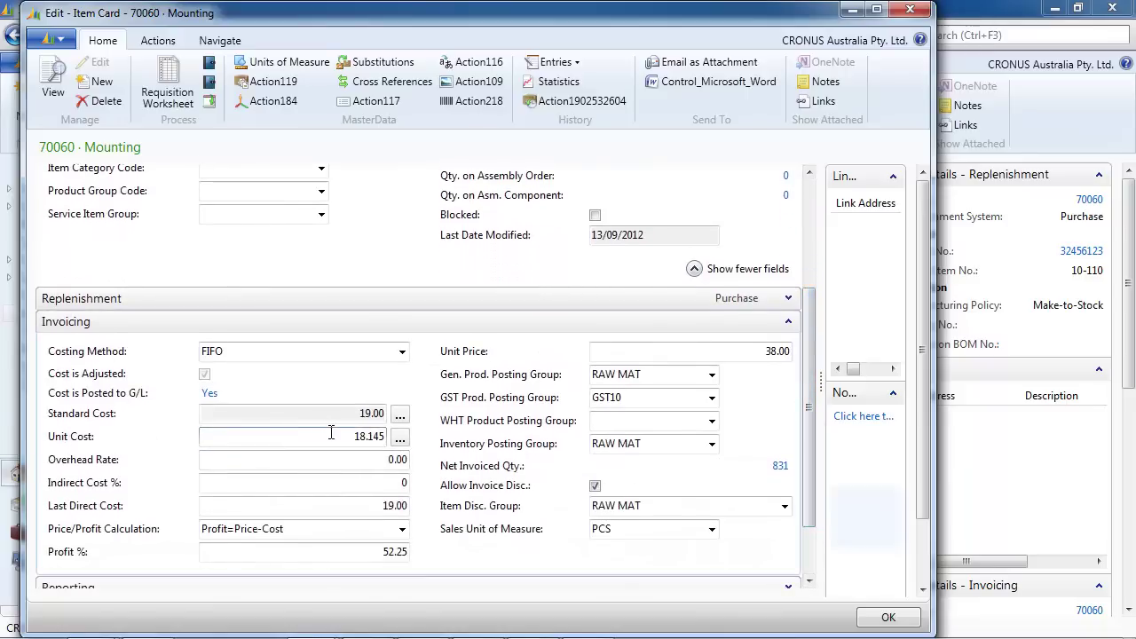
click(402, 441)
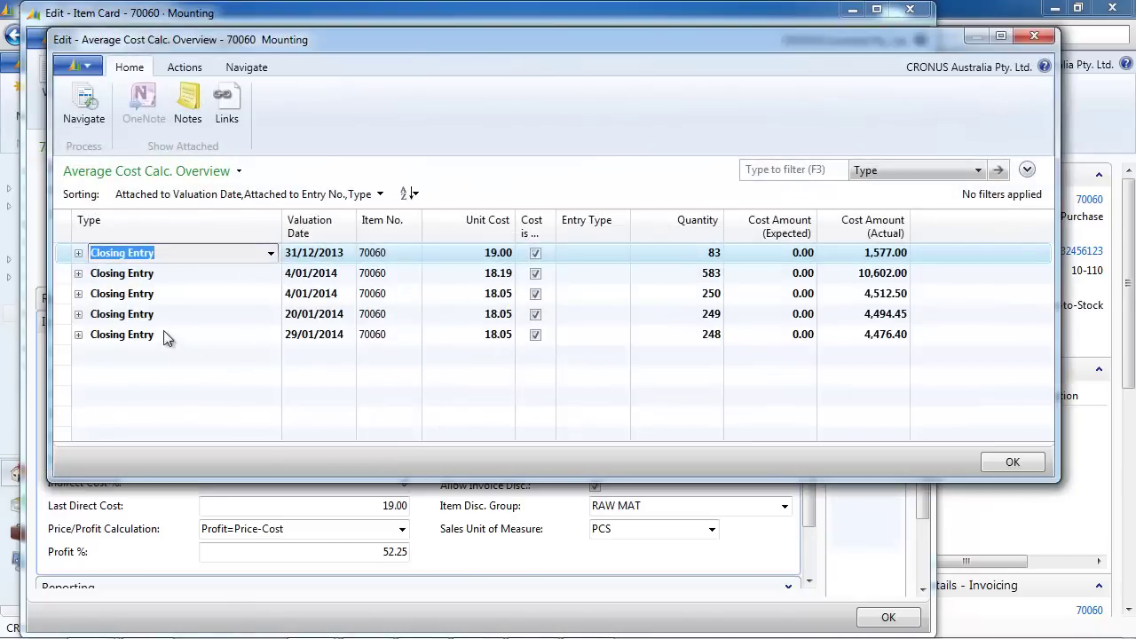
click(79, 314)
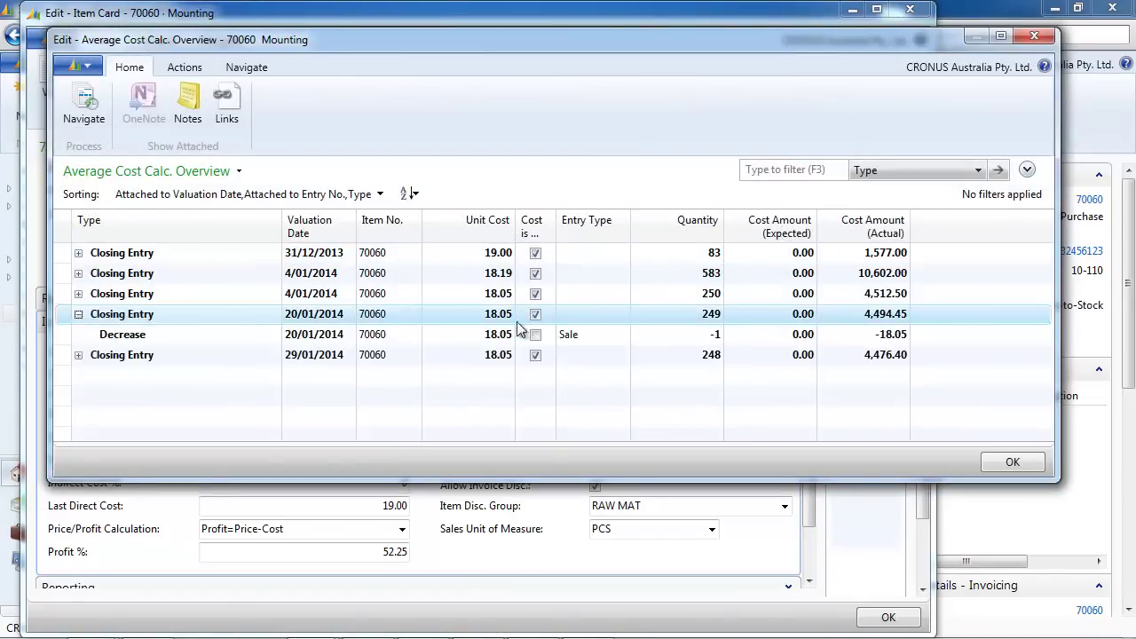
click(78, 293)
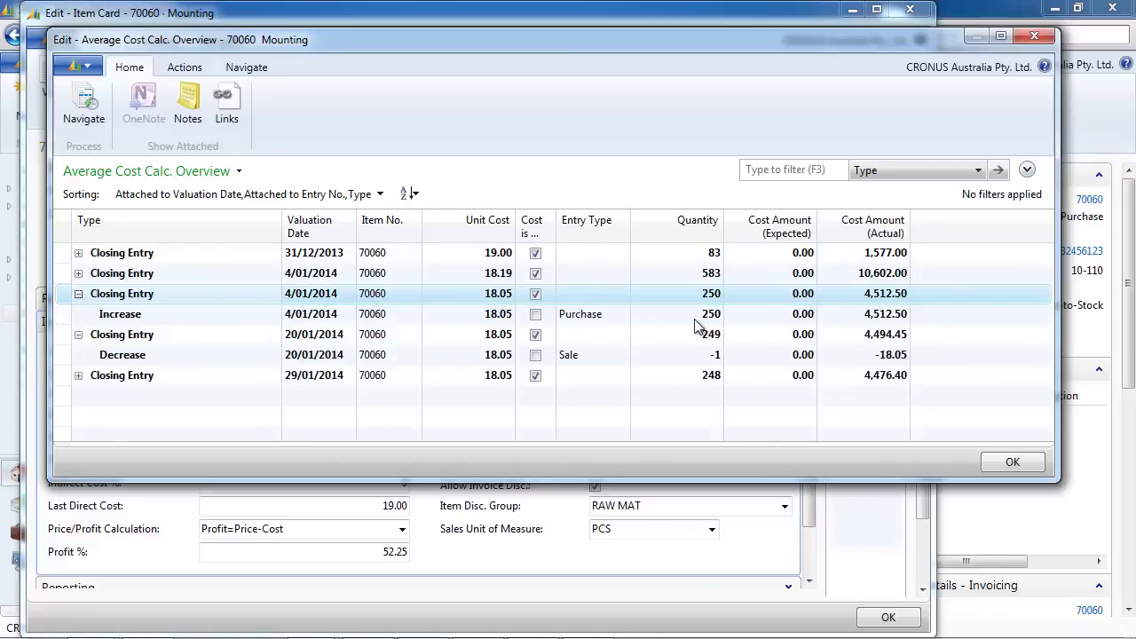
Navigate from the purchase Increase entry to the item ledger entries for document 107019
click(206, 314)
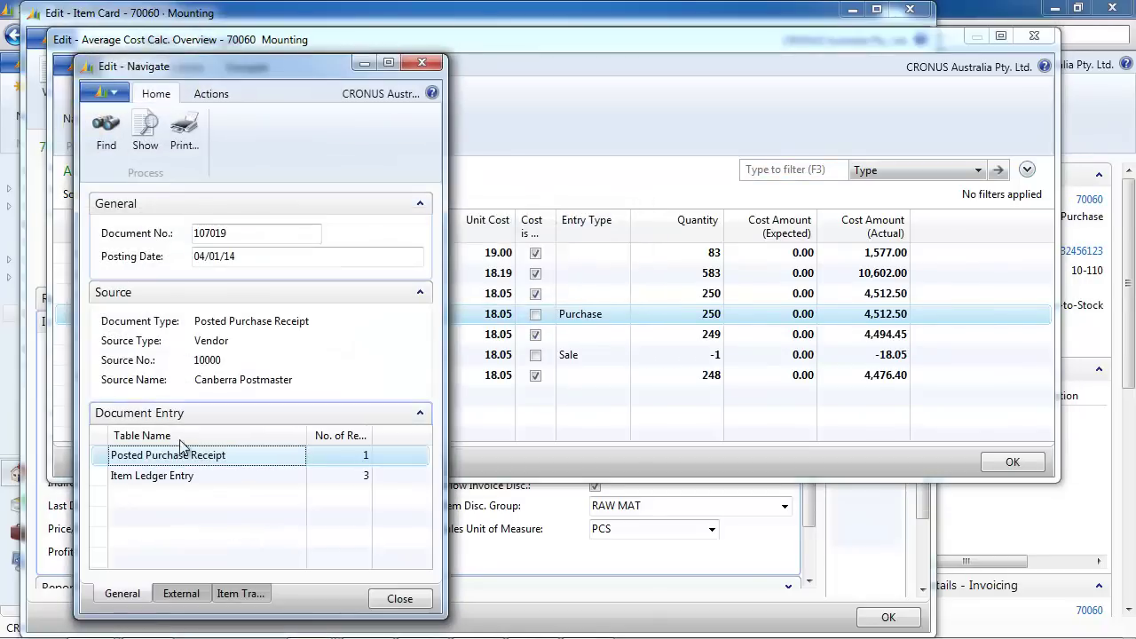
click(223, 479)
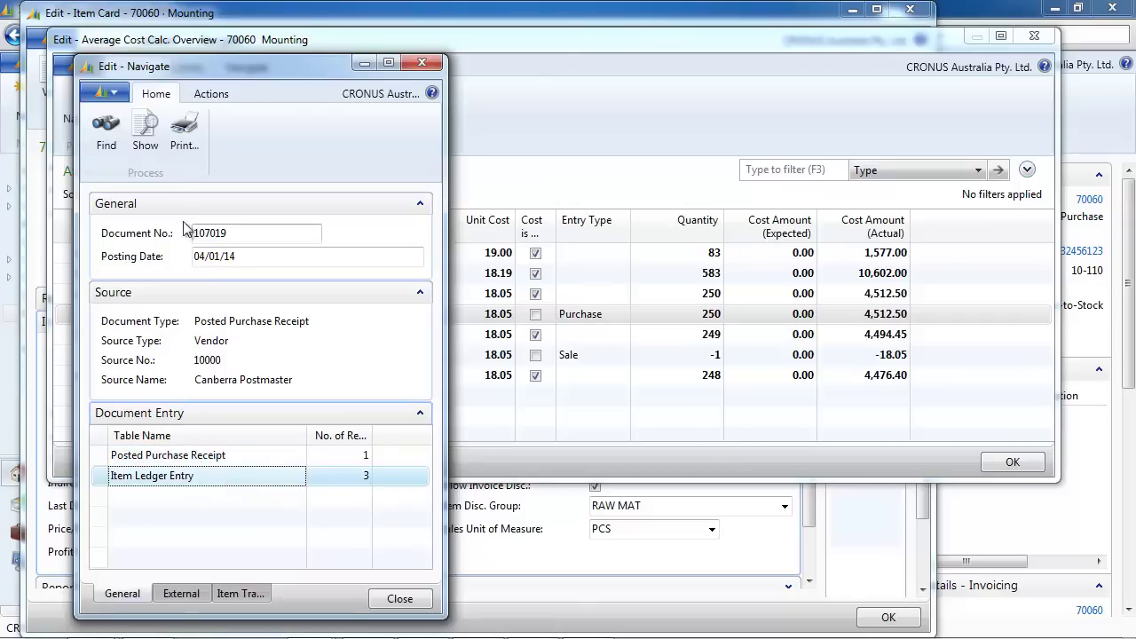
click(145, 133)
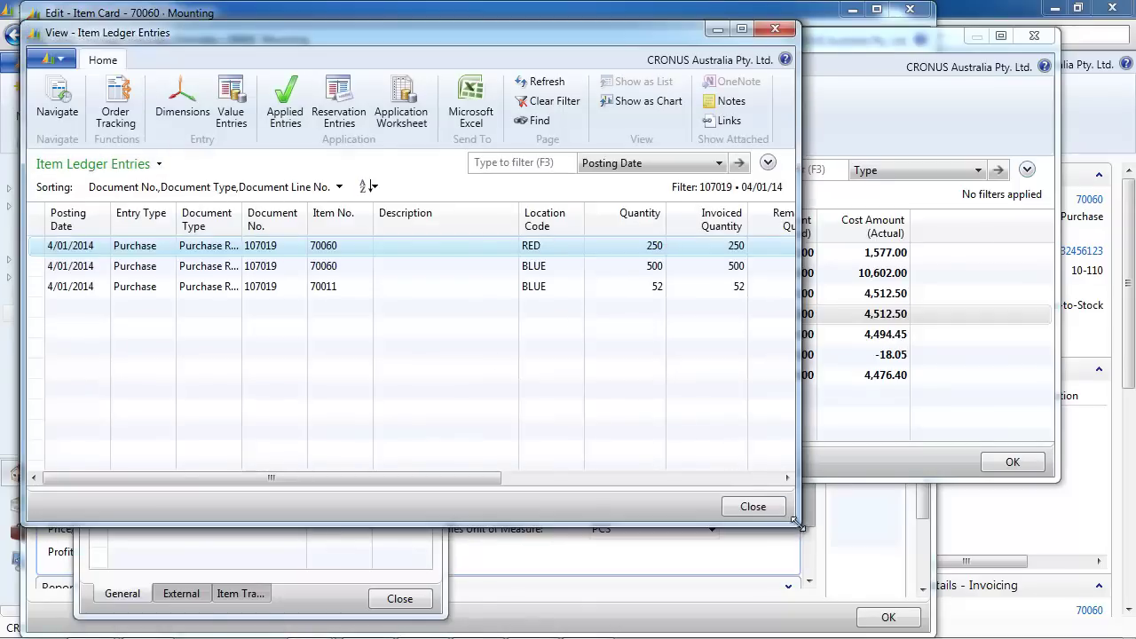
drag(834, 524, 1096, 540)
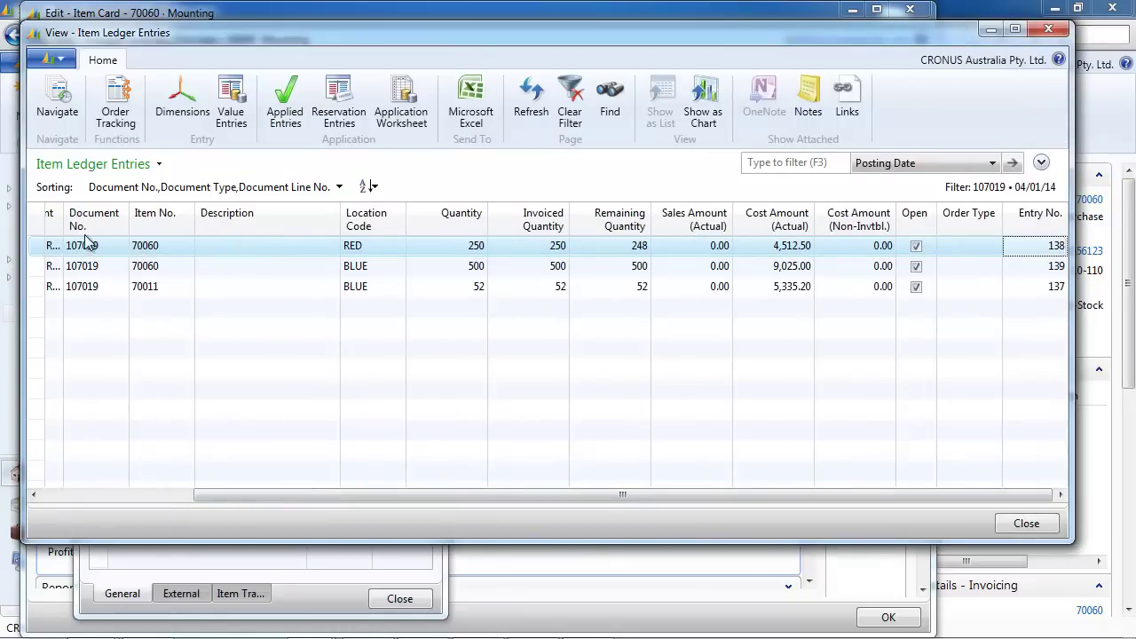
Open posted purchase receipt 107019, then close it and return to the ledger entries
click(58, 113)
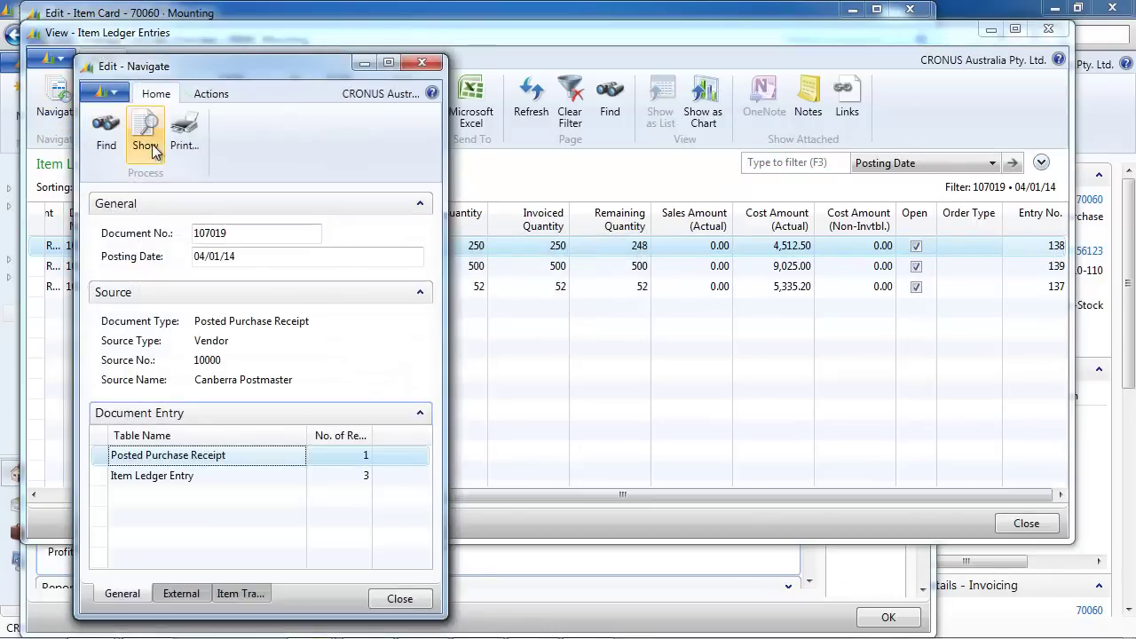
click(147, 140)
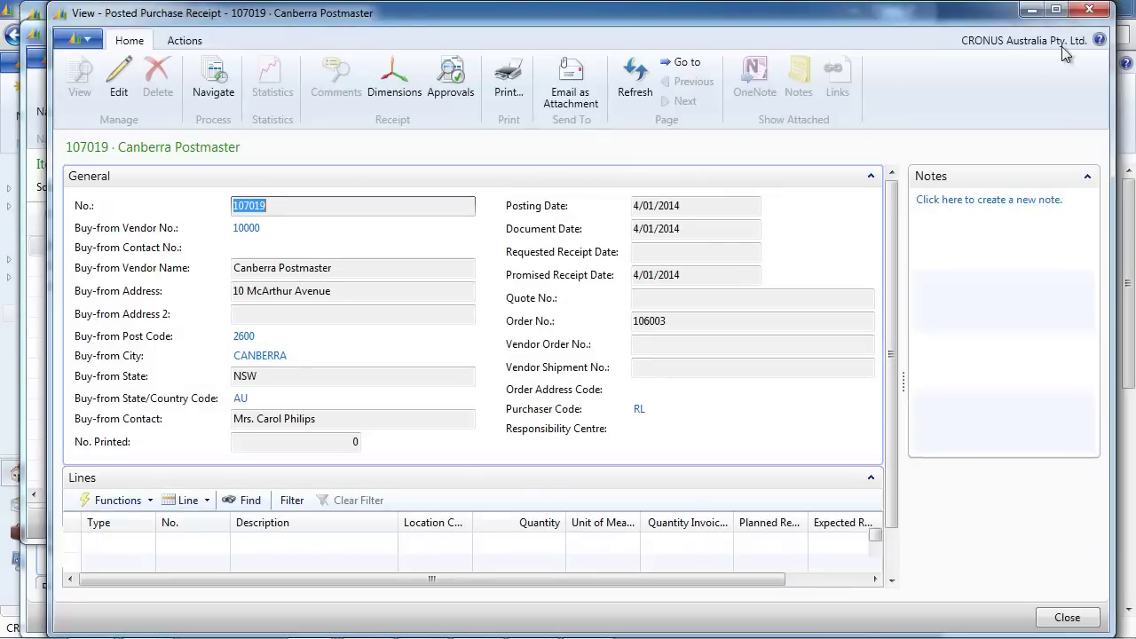
click(1089, 9)
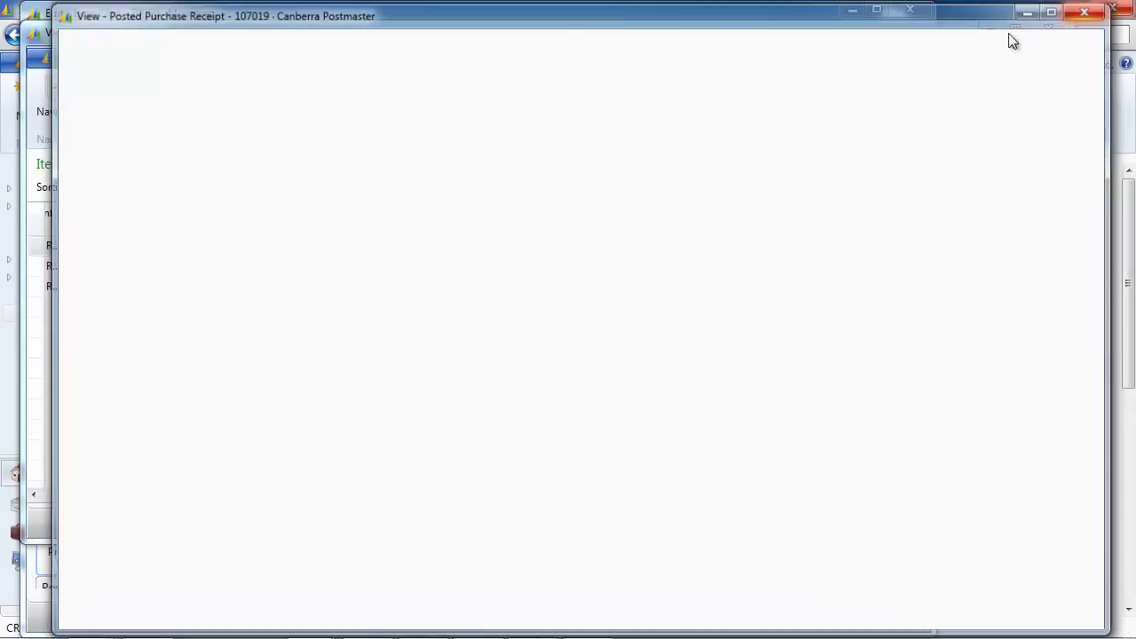
click(427, 70)
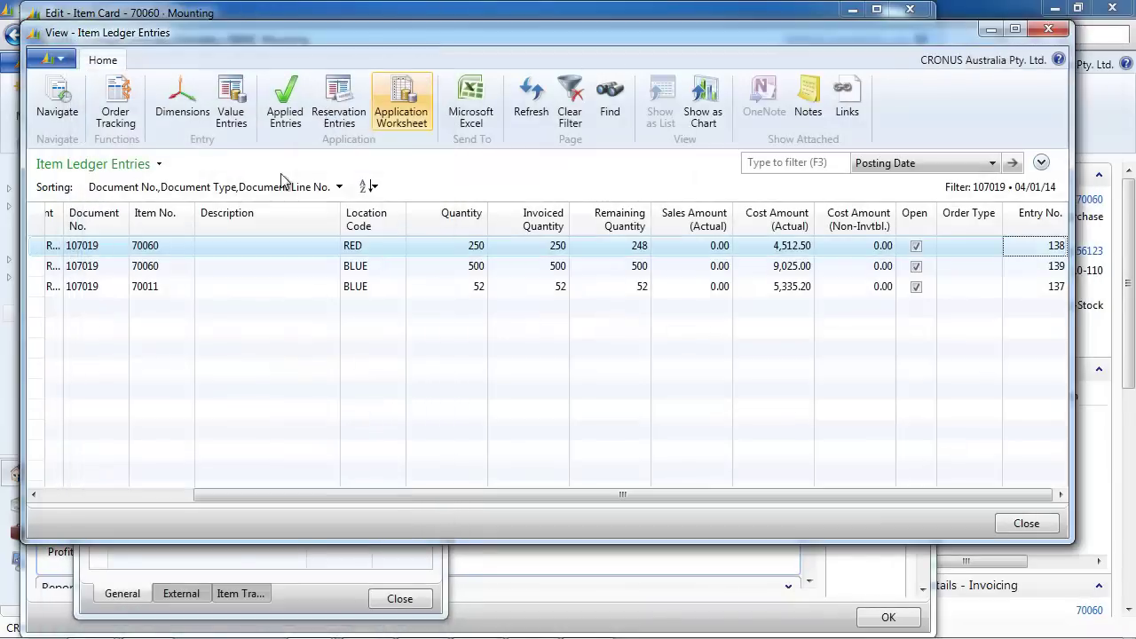
Trace ledger entry 138's value entries to posted purchase invoice 108019
click(233, 124)
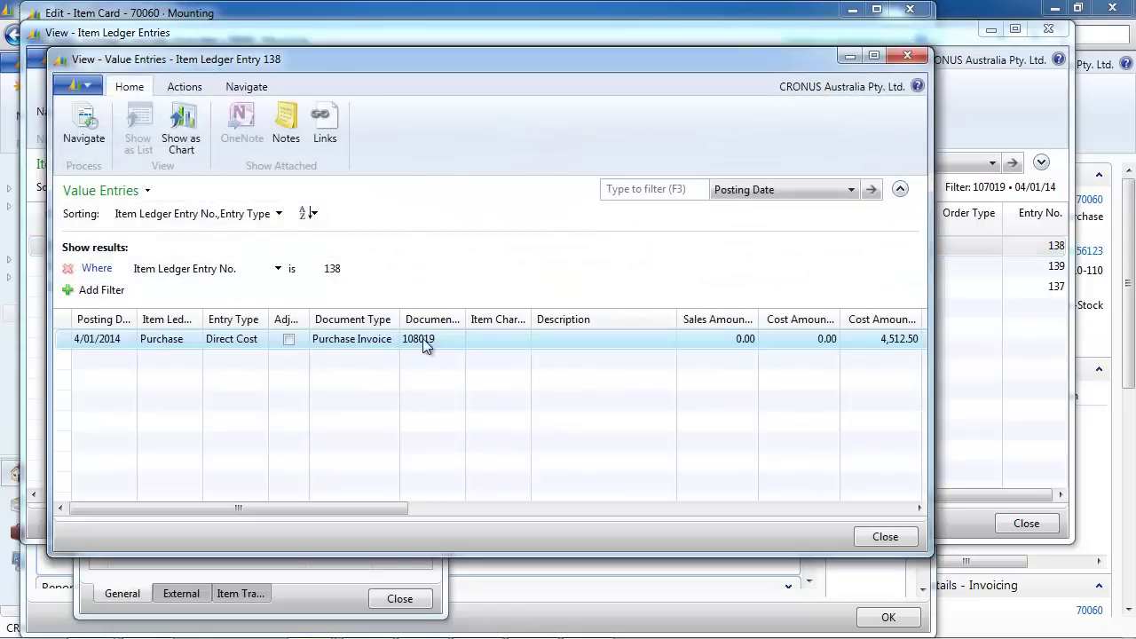
click(93, 139)
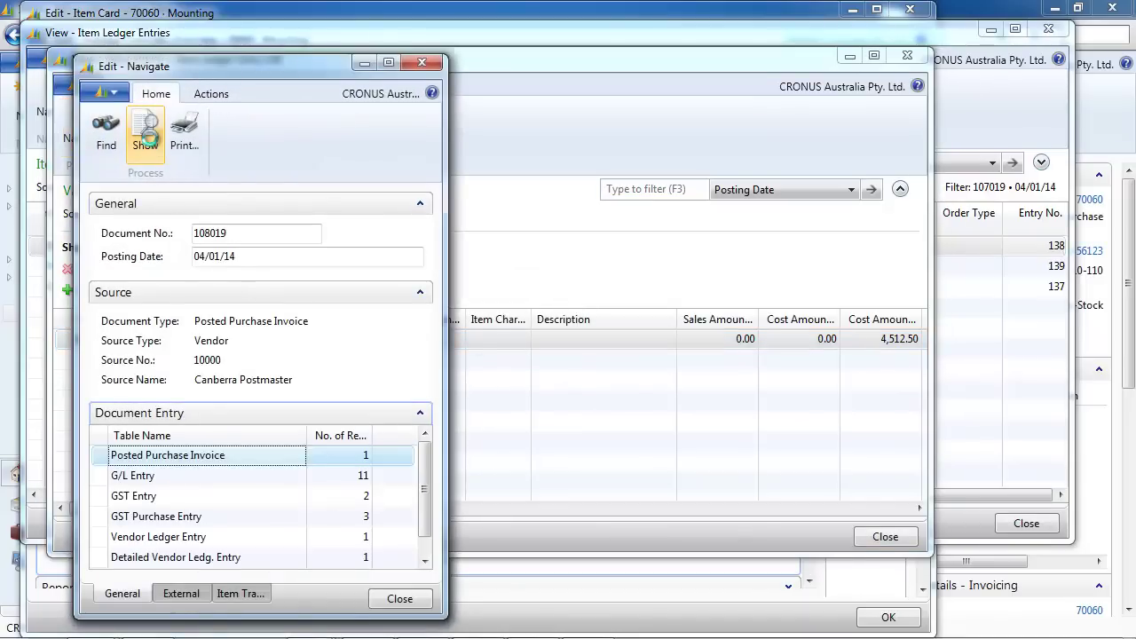
click(151, 144)
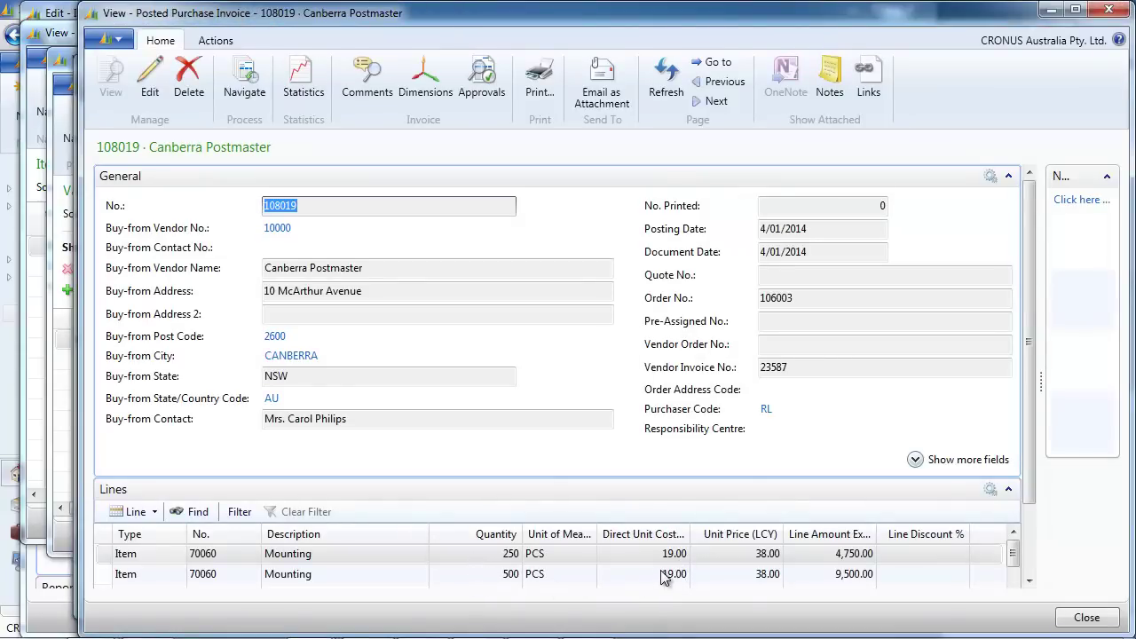
Close the invoice, Value Entries, Item Ledger Entries and Navigate windows
click(1107, 10)
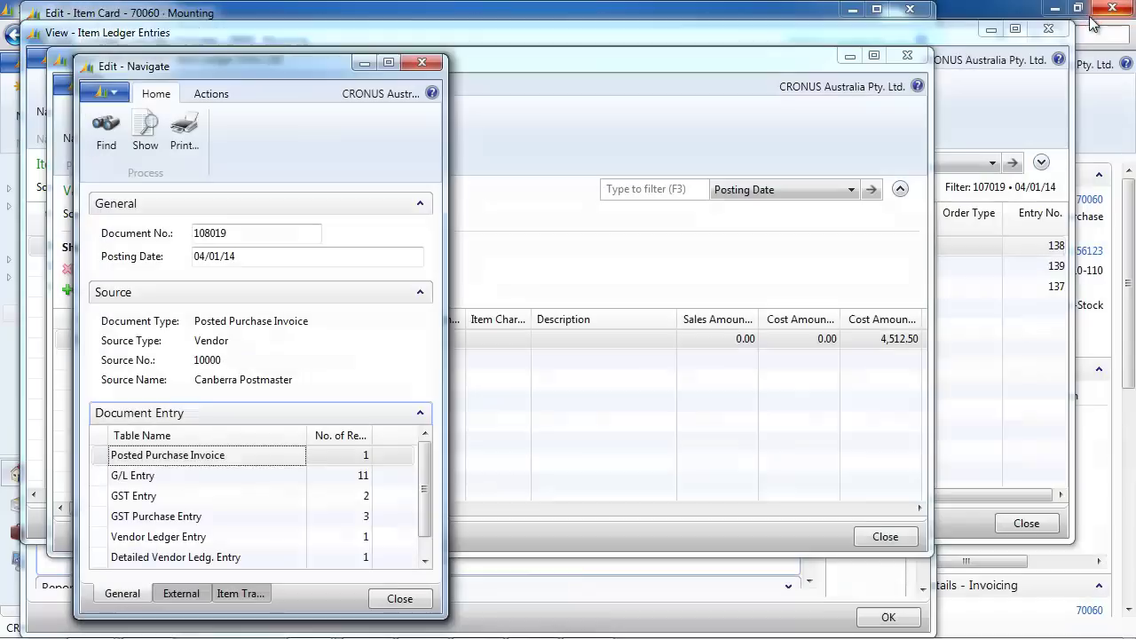
click(604, 72)
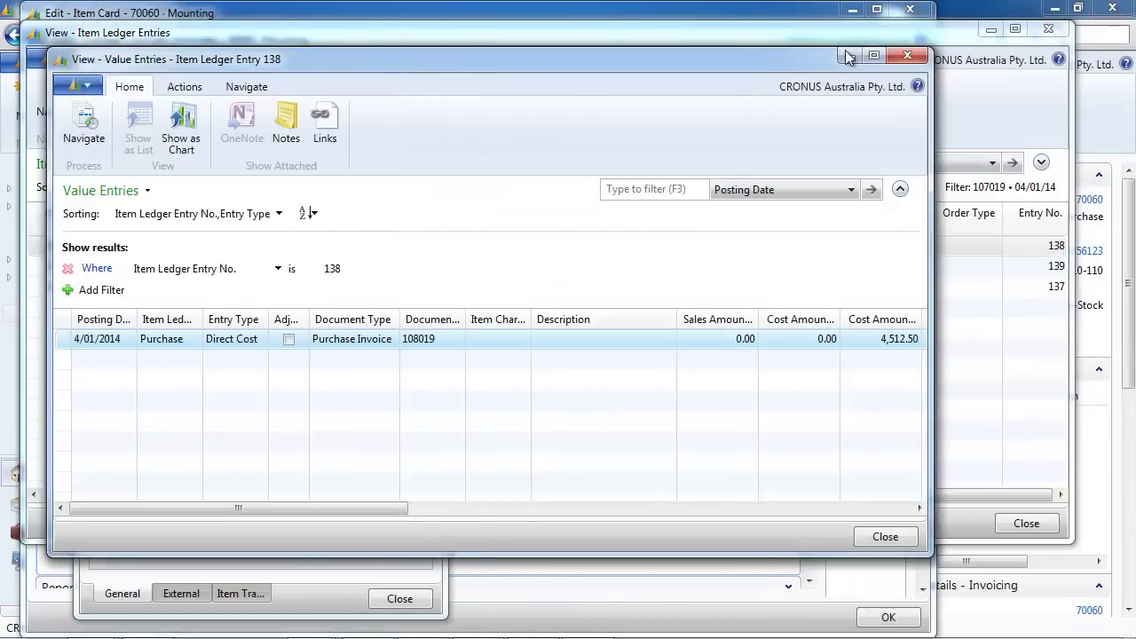
click(907, 57)
key(Escape)
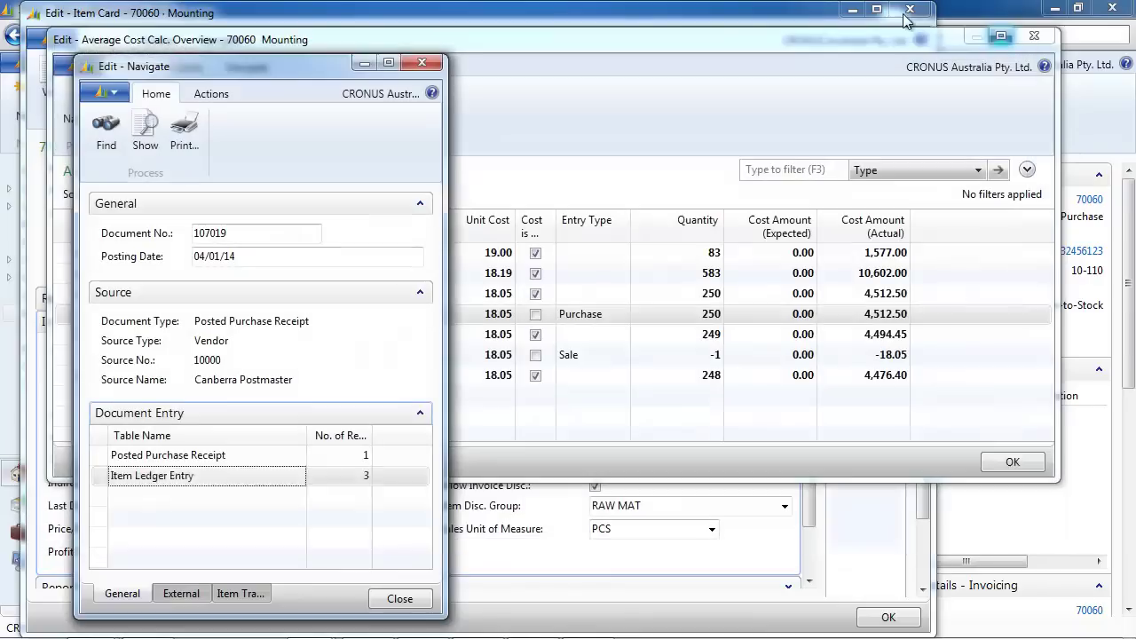
click(418, 65)
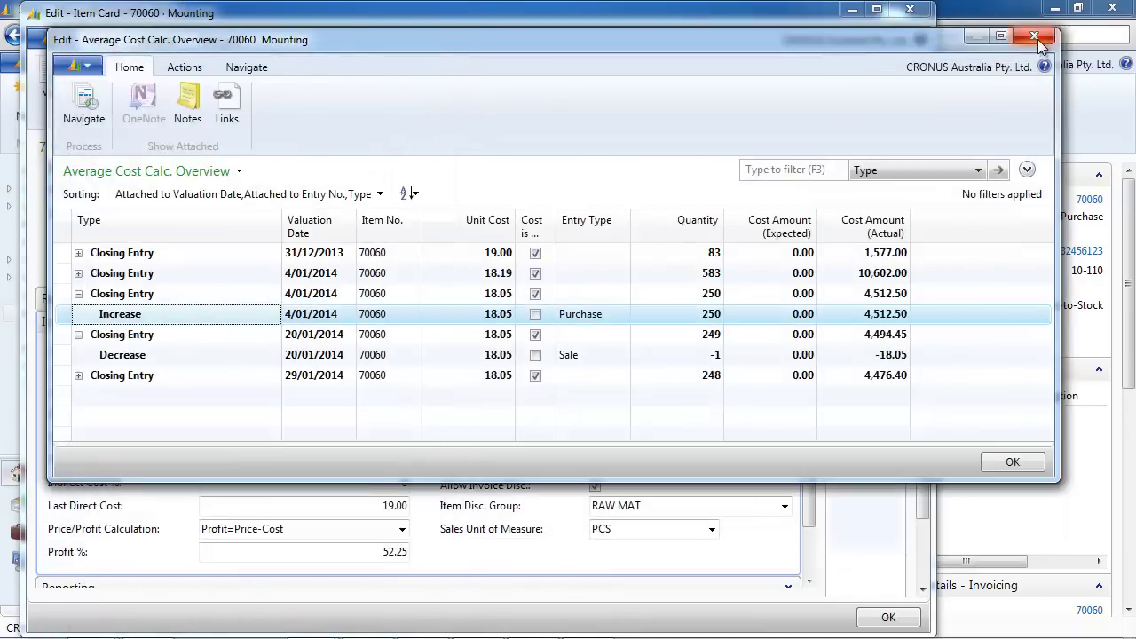
Close the average cost overview and keep the Mounting item's Costing Method as FIFO
click(1032, 35)
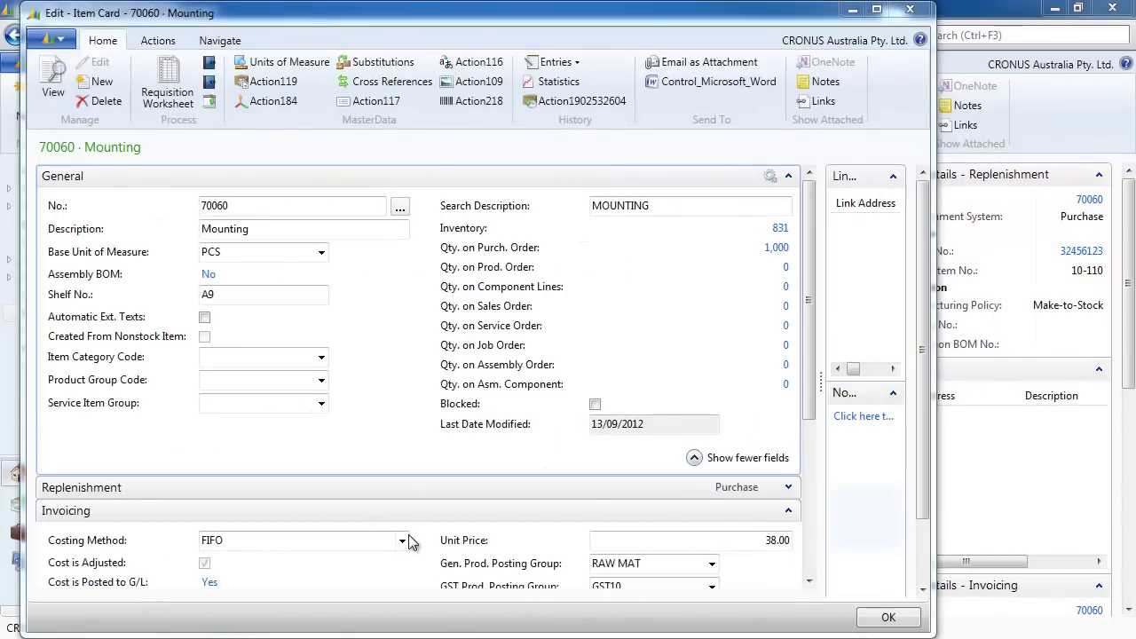
click(404, 540)
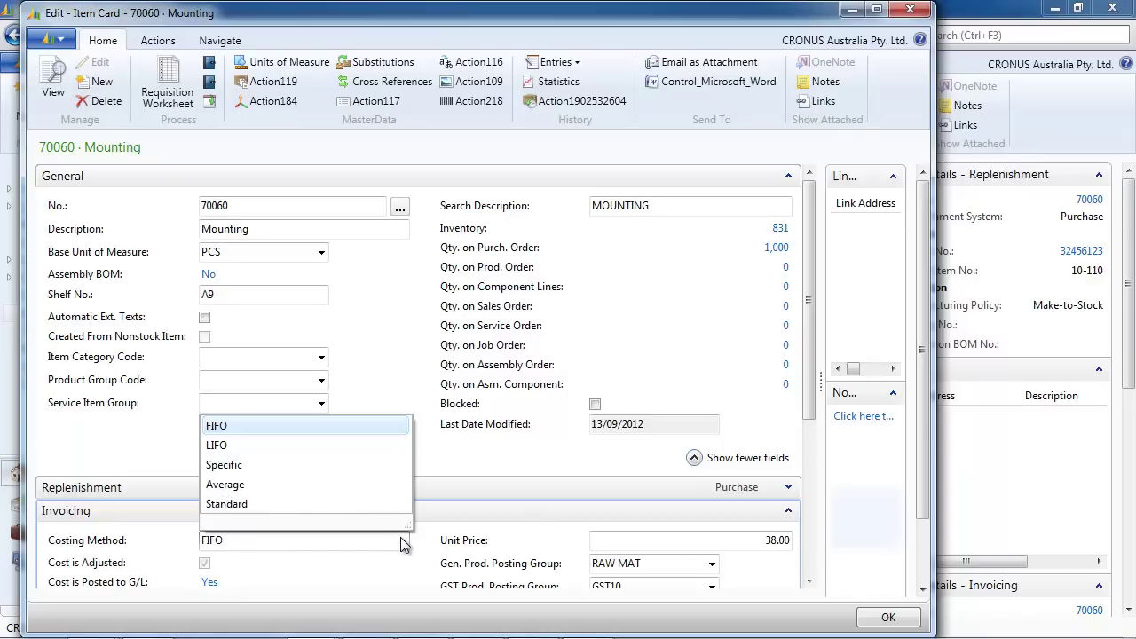
click(402, 543)
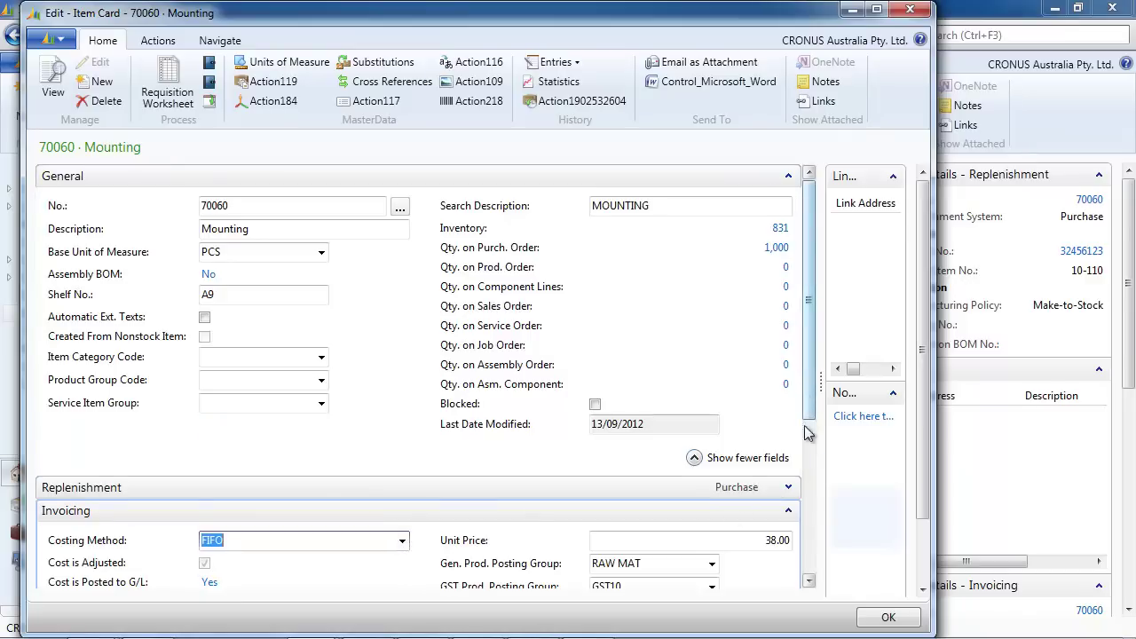
scroll(796, 473, down, 5)
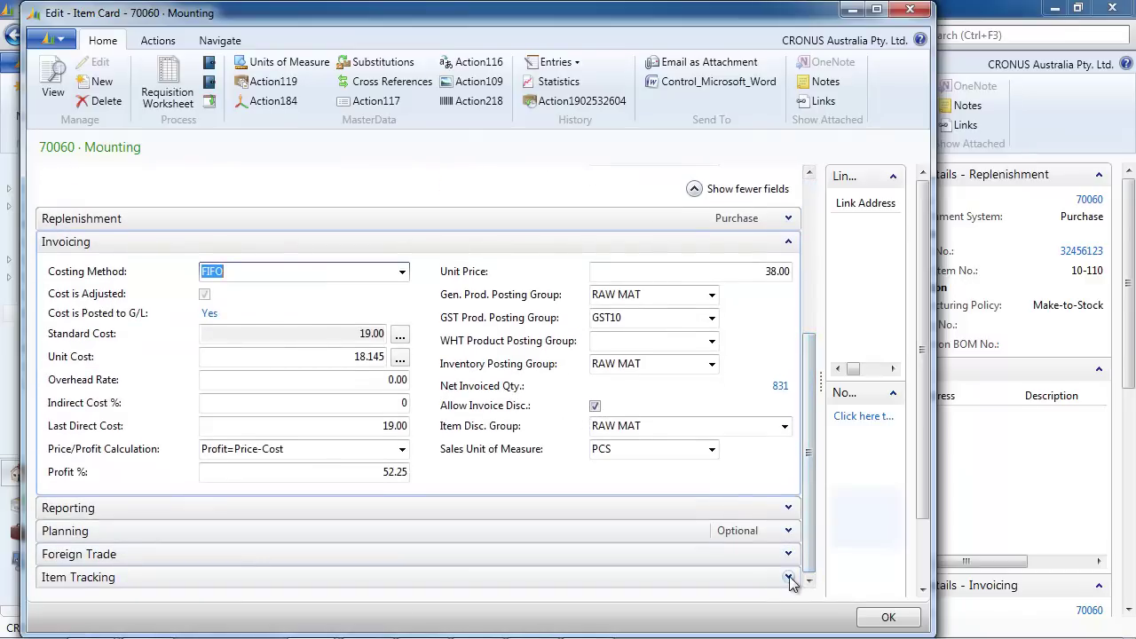
Inspect the Item Tracking Code, Overhead Rate and Indirect Cost % fields, then close the card
click(789, 578)
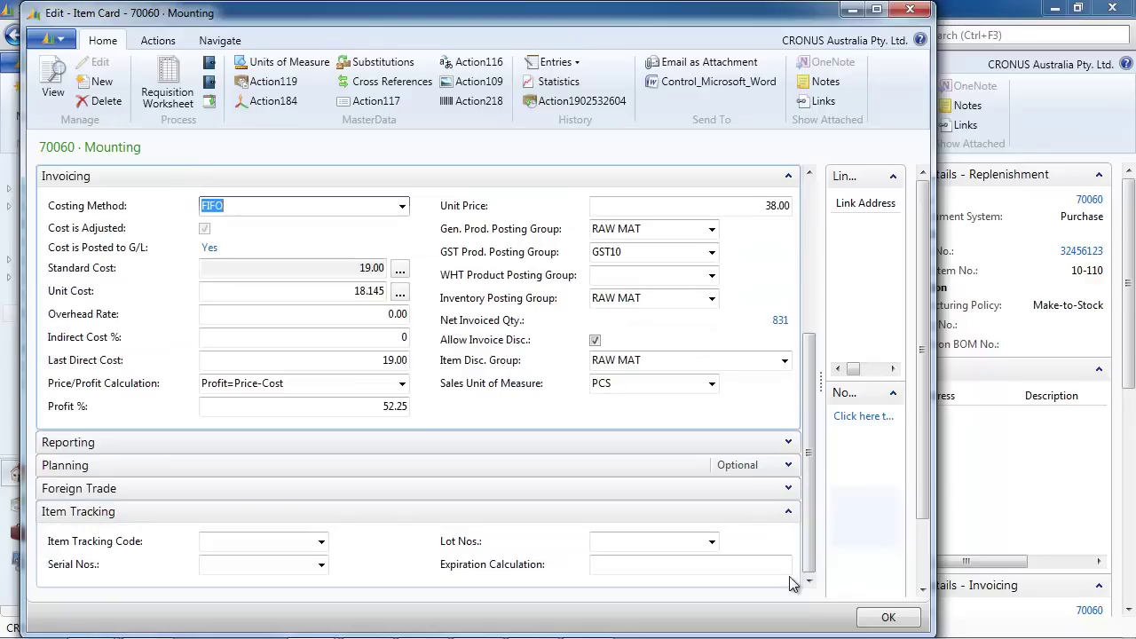
click(300, 540)
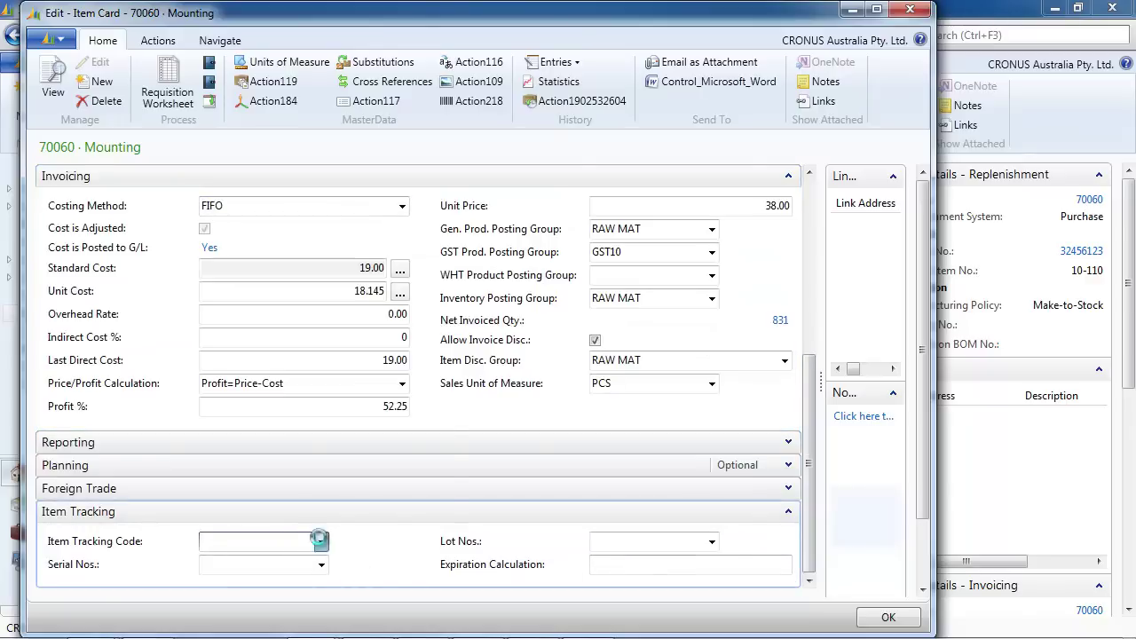
click(322, 542)
click(402, 312)
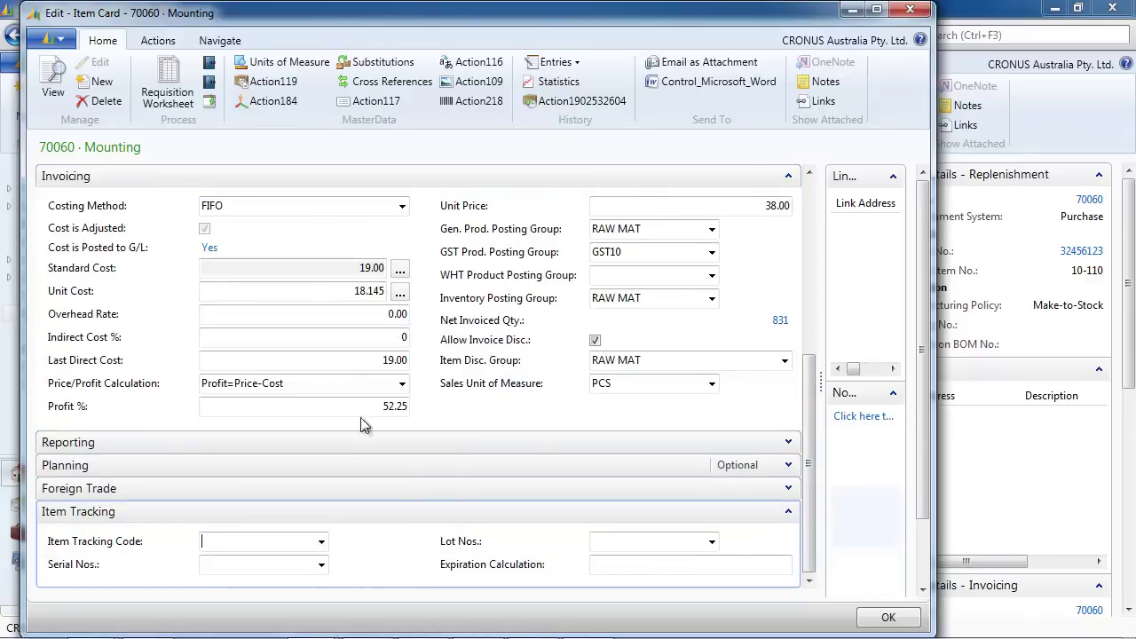
click(401, 313)
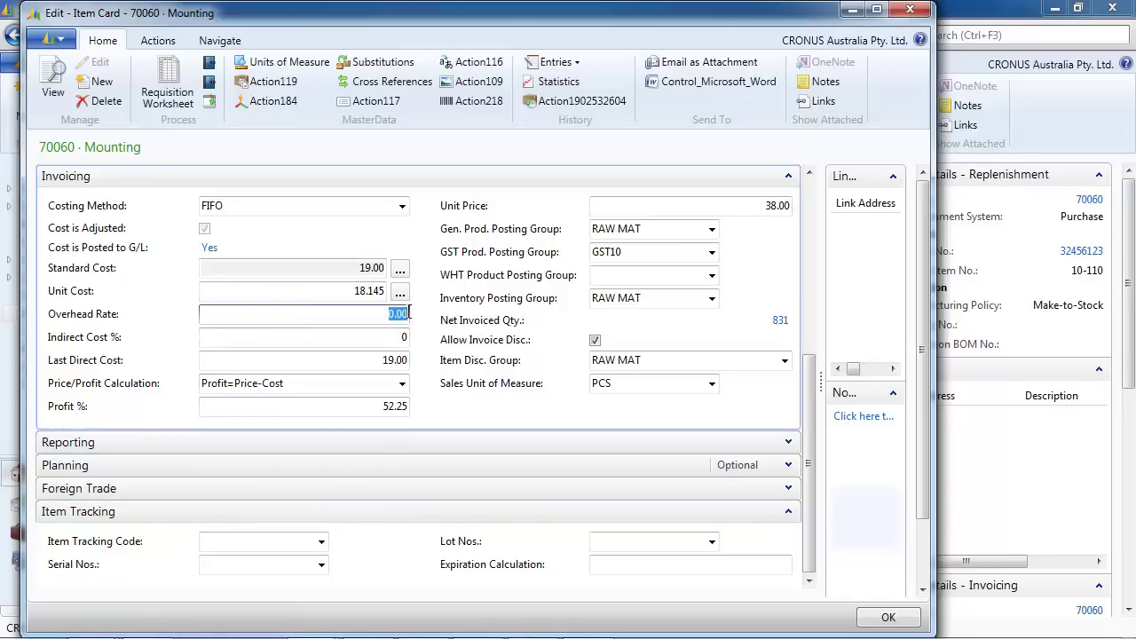
click(352, 337)
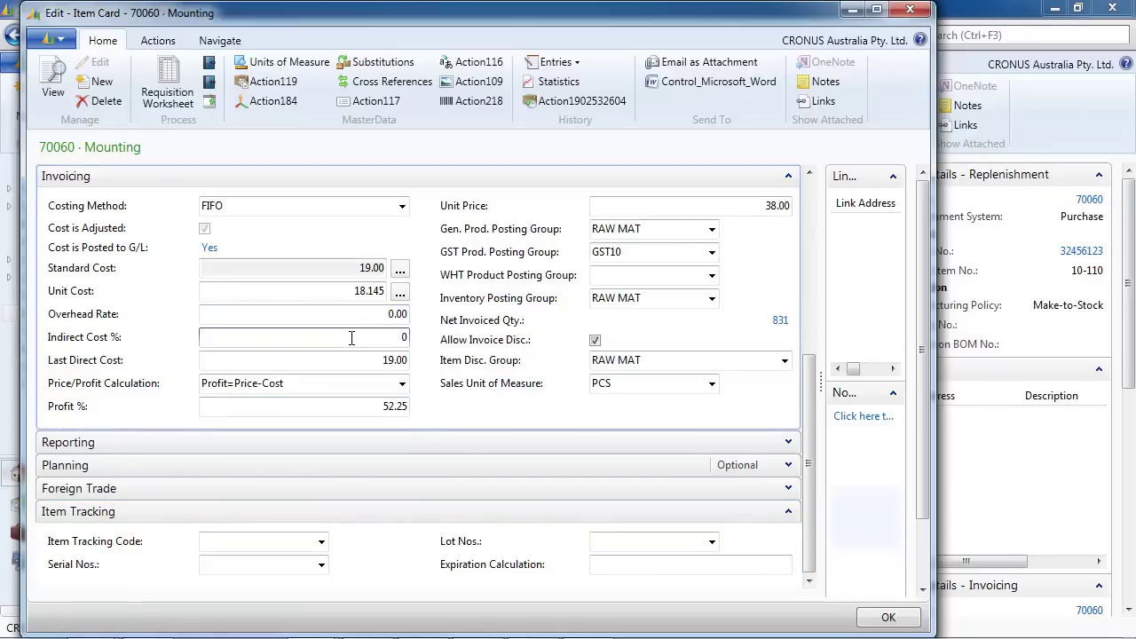
click(910, 10)
click(938, 34)
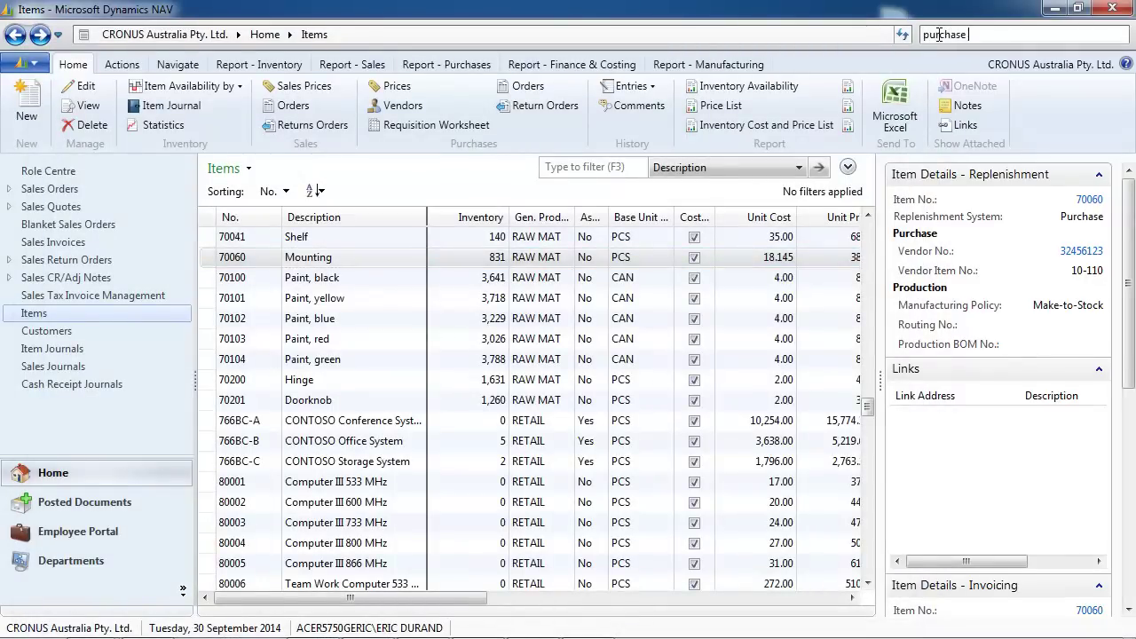
Open purchase invoice 1019 for OakvilleWorld from the Purchase Invoices list
text(purchase invoices)
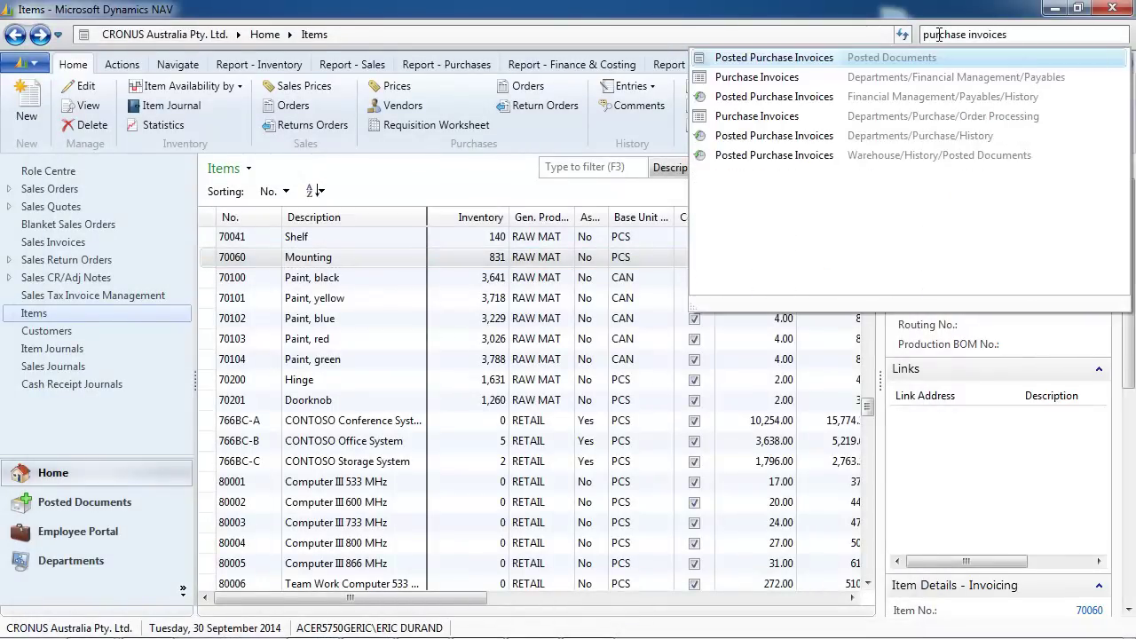
click(770, 80)
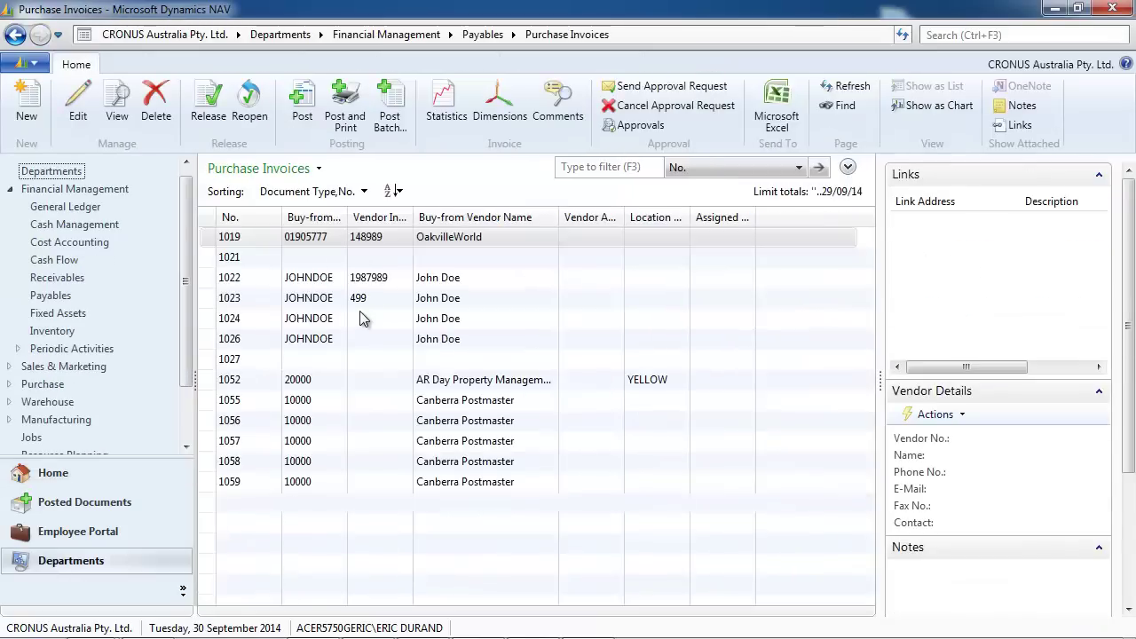
click(437, 242)
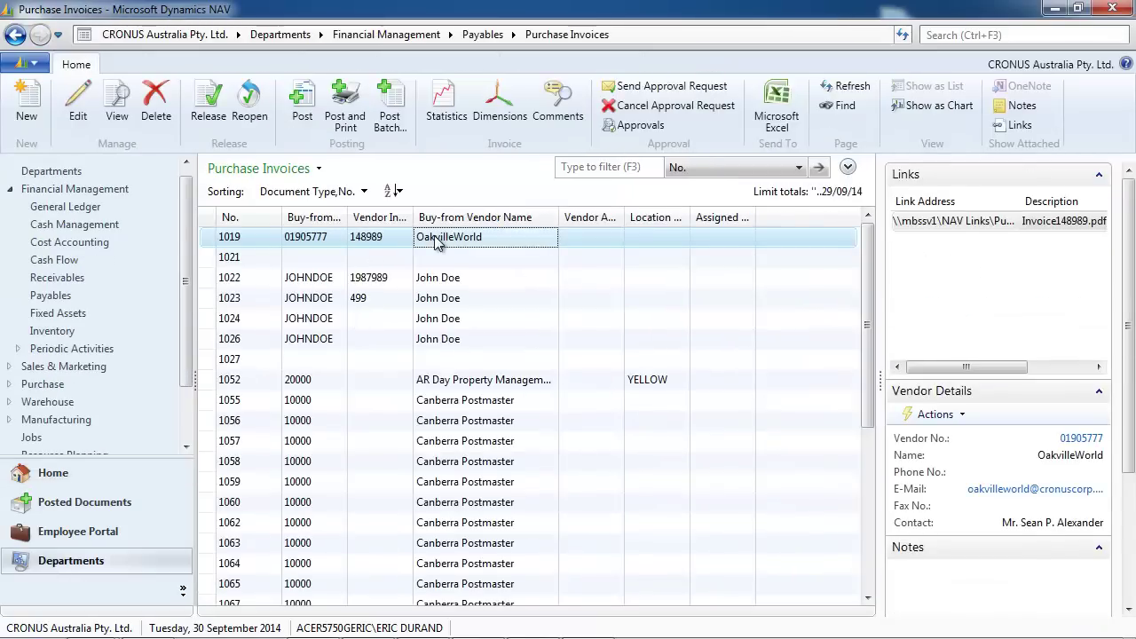
double_click(437, 243)
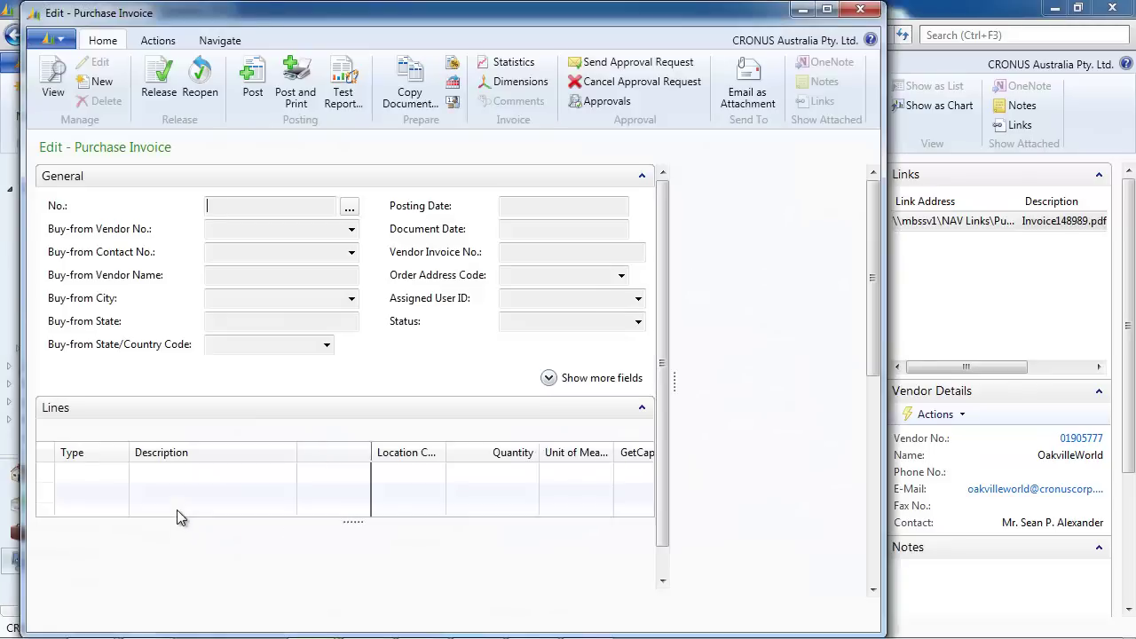
click(645, 495)
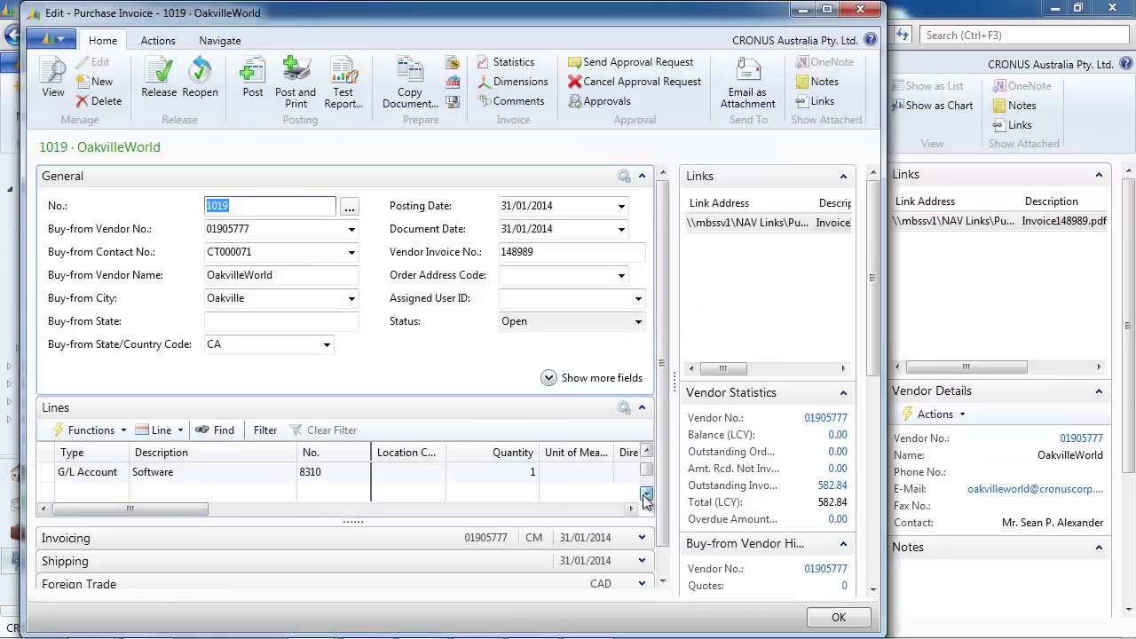
Add a second invoice line of type Charge (Item) and browse the item charge list
click(111, 493)
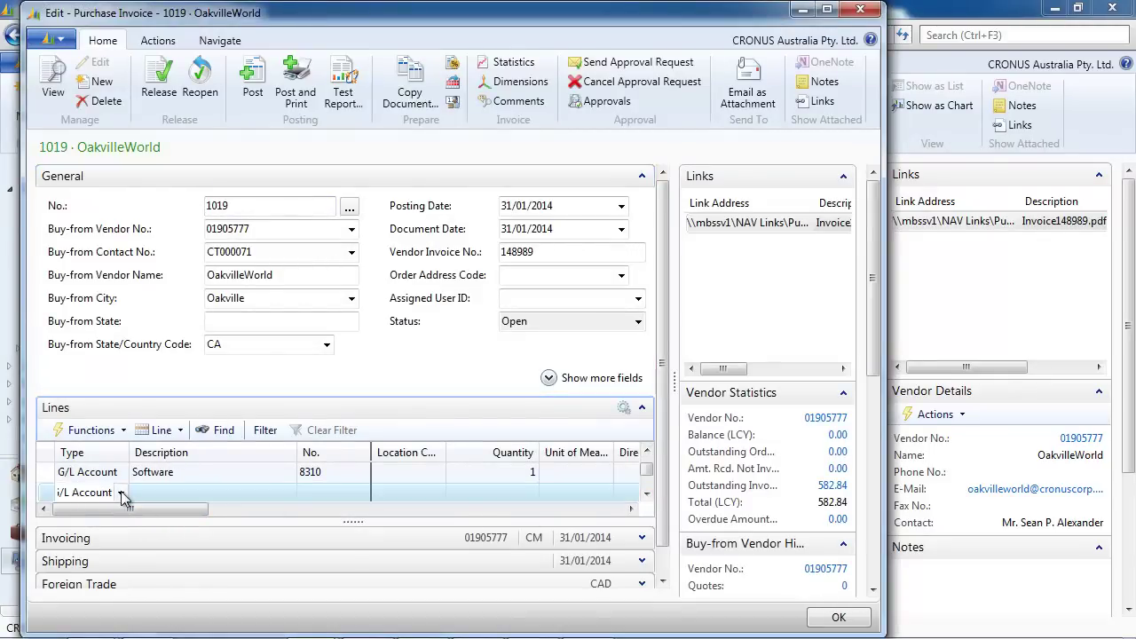
click(122, 493)
click(92, 594)
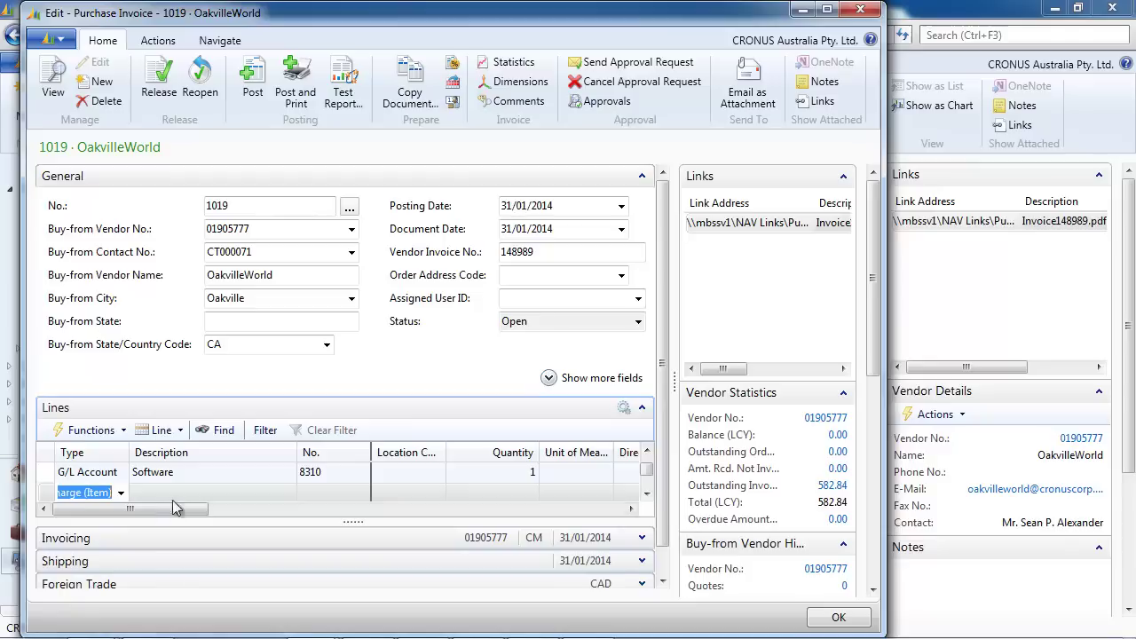
click(349, 494)
click(363, 493)
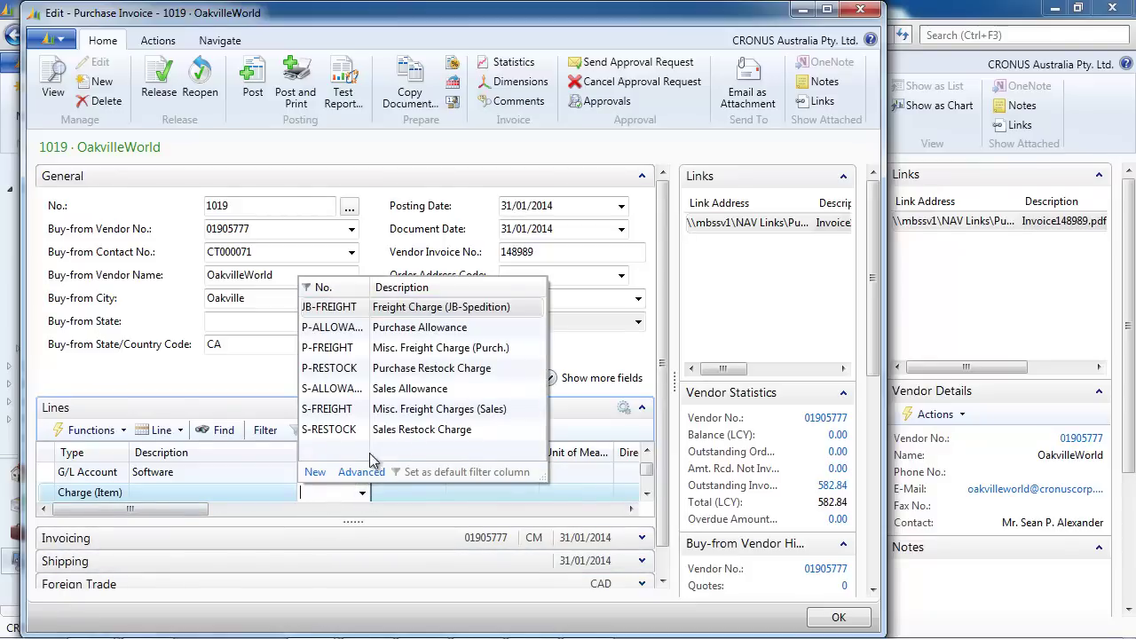
key(Escape)
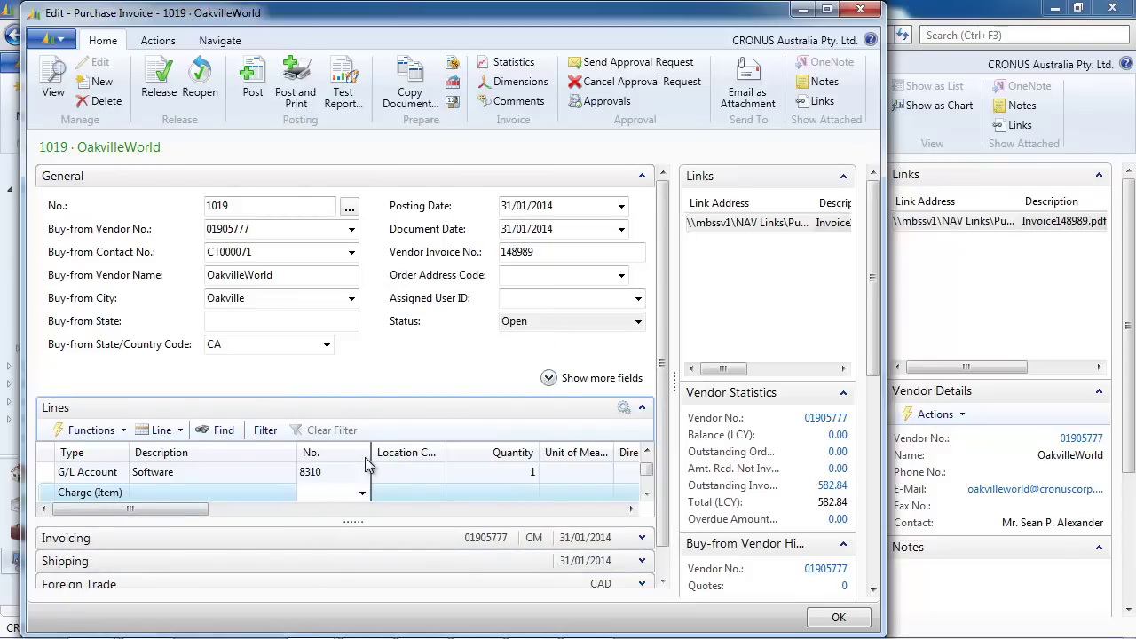